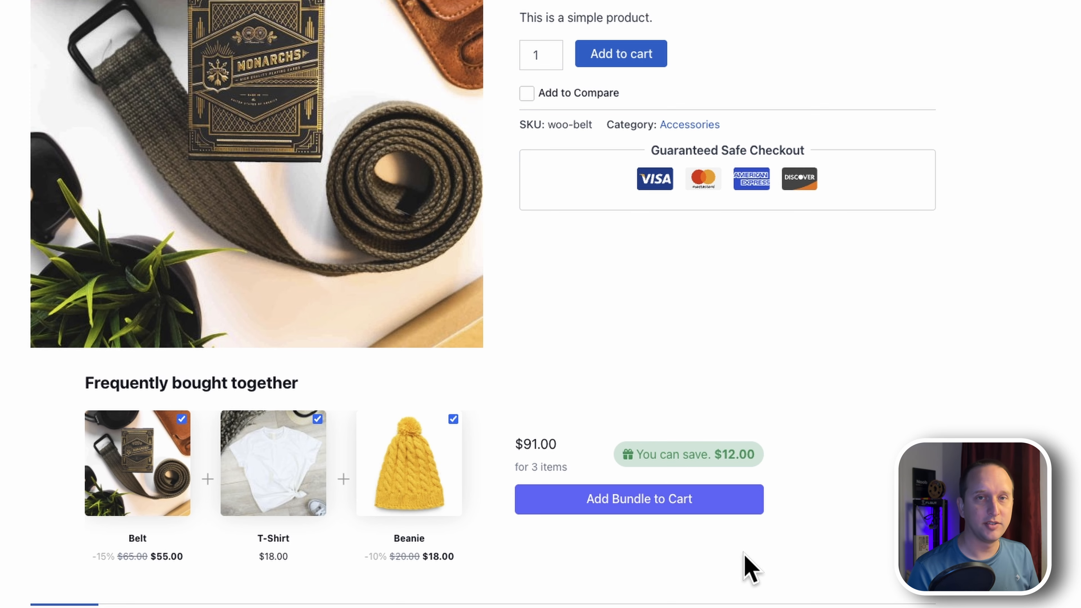
{"action": "scroll", "coordinate": [751, 569], "scroll_direction": "up", "scroll_amount": 5}
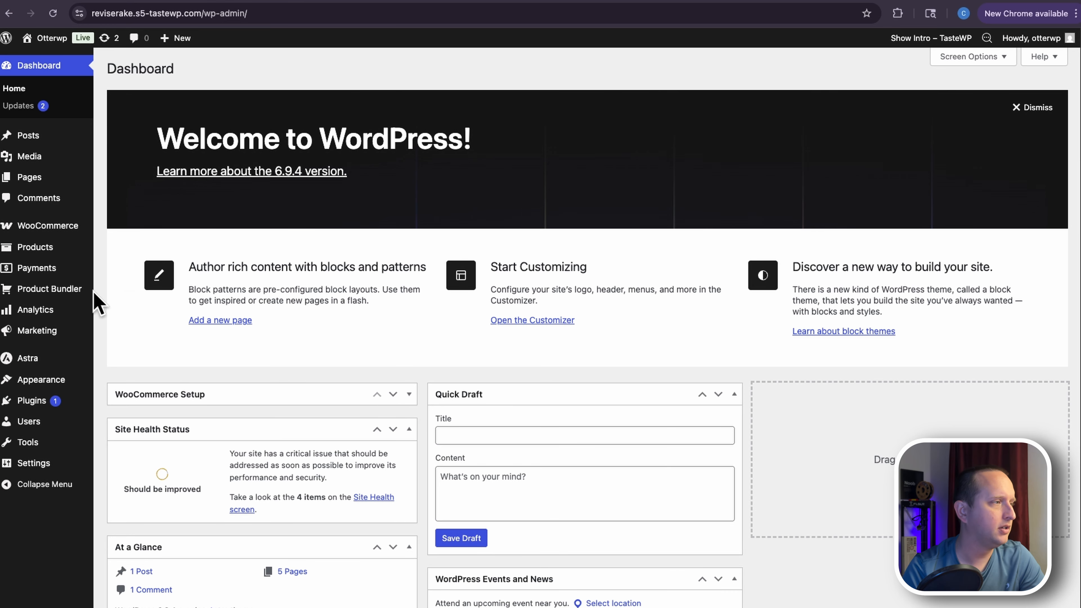
- Review the Product Bundler settings for general configuration, appearance and AI & FBT, including the layout size choices and cart button text
{"action": "mouse_move", "coordinate": [61, 298]}
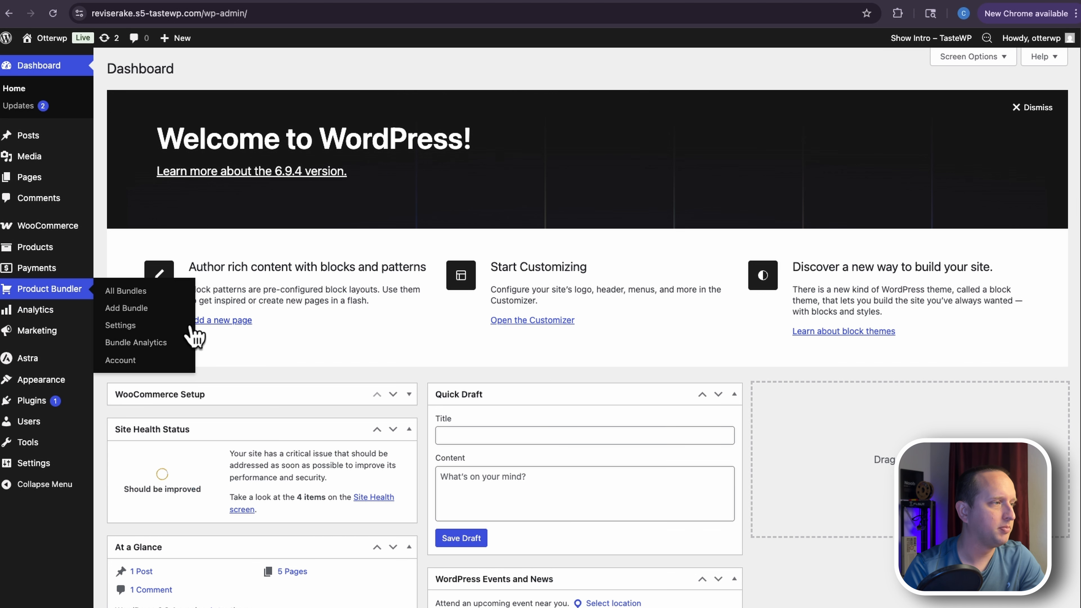
{"action": "left_click", "coordinate": [134, 325]}
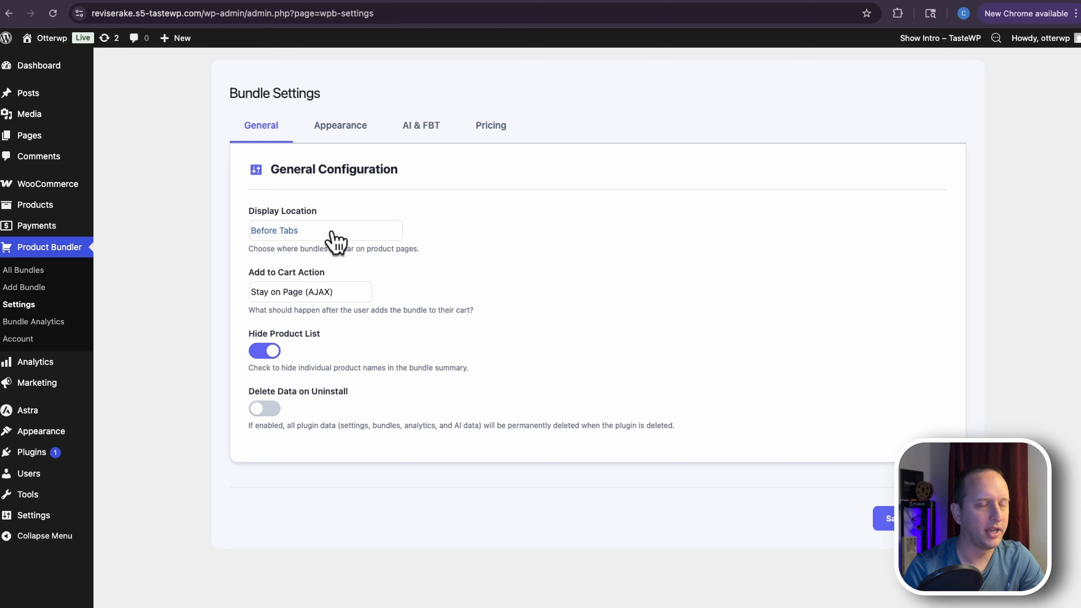
{"action": "left_click", "coordinate": [347, 129]}
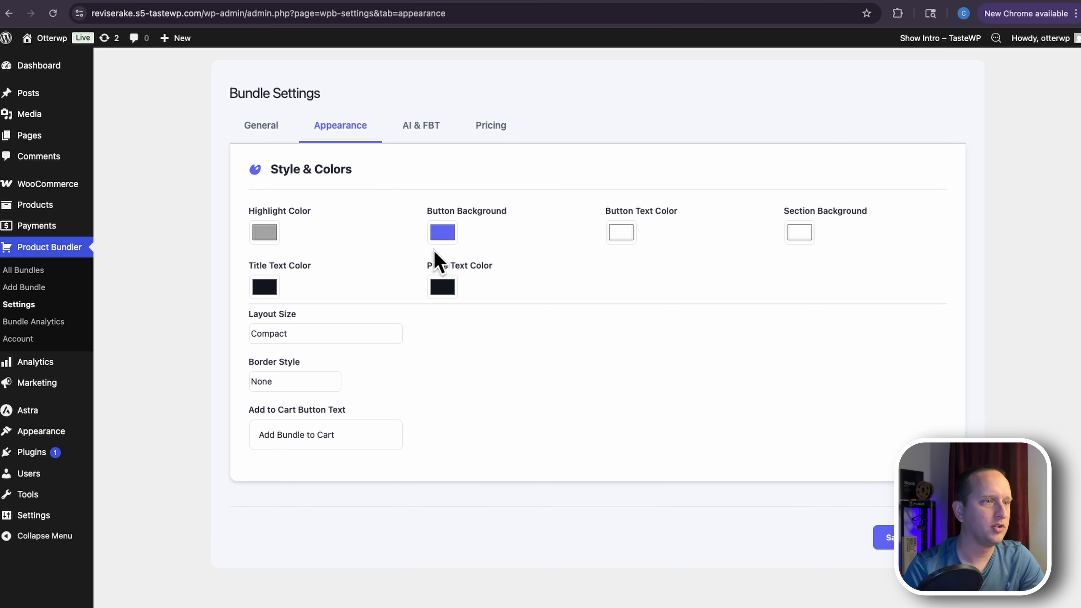
{"action": "left_click", "coordinate": [348, 336]}
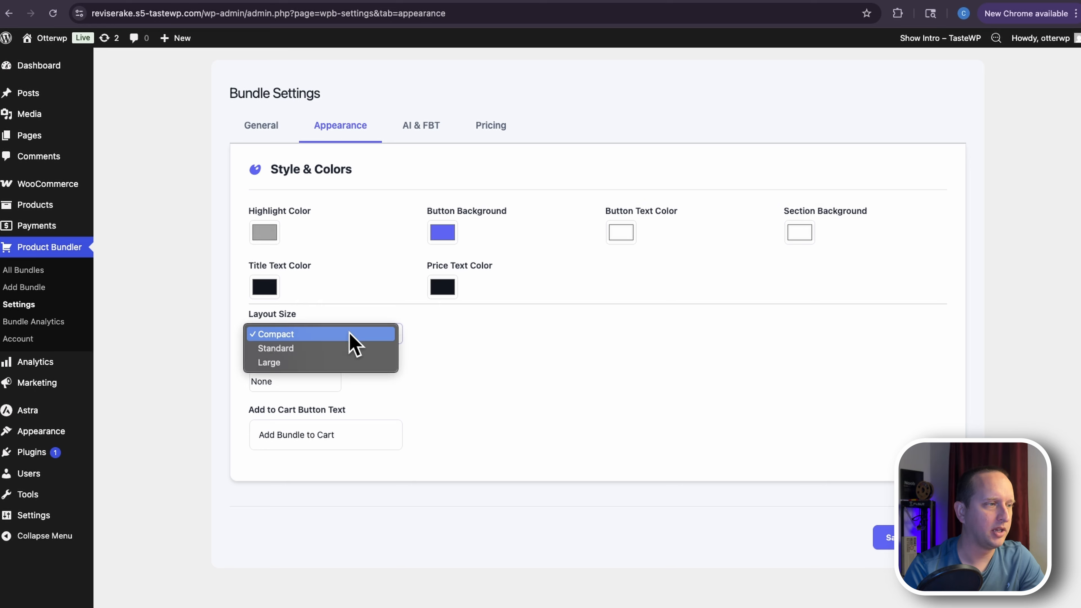
{"action": "left_click", "coordinate": [454, 363]}
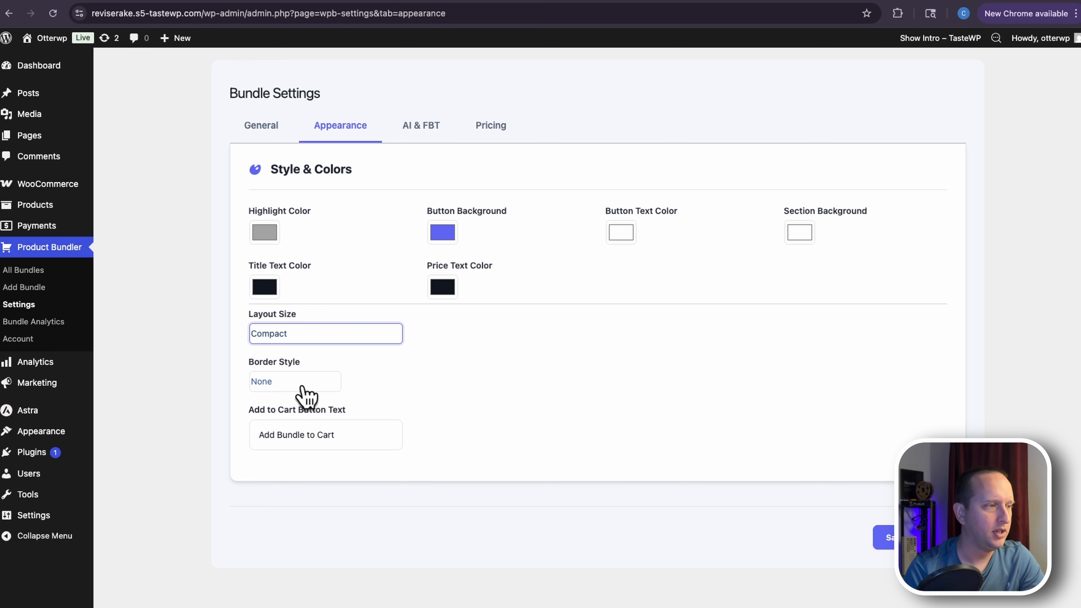
{"action": "left_click", "coordinate": [358, 436]}
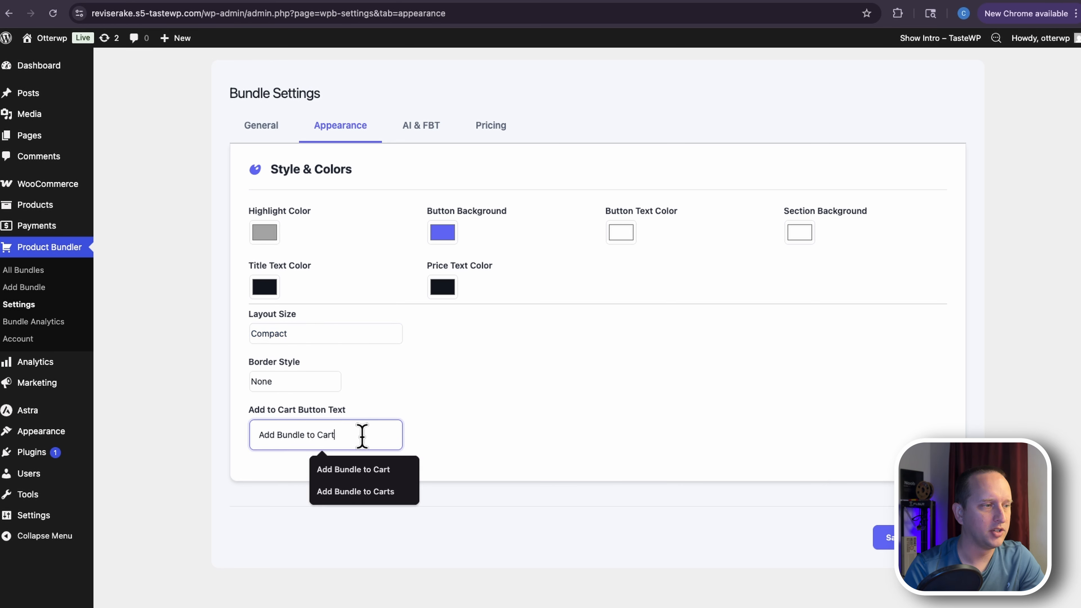
{"action": "left_click", "coordinate": [473, 415]}
{"action": "left_click", "coordinate": [421, 136]}
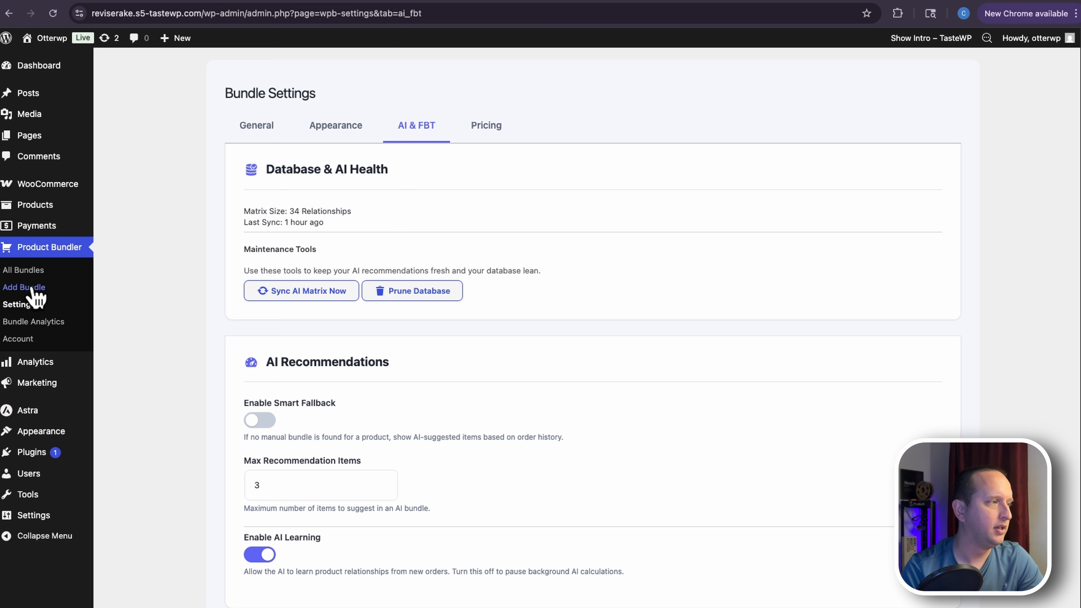
- Start a new bundle from the list of all bundles and name it "Hoodie", leaving the bundle title blank
{"action": "left_click", "coordinate": [31, 272]}
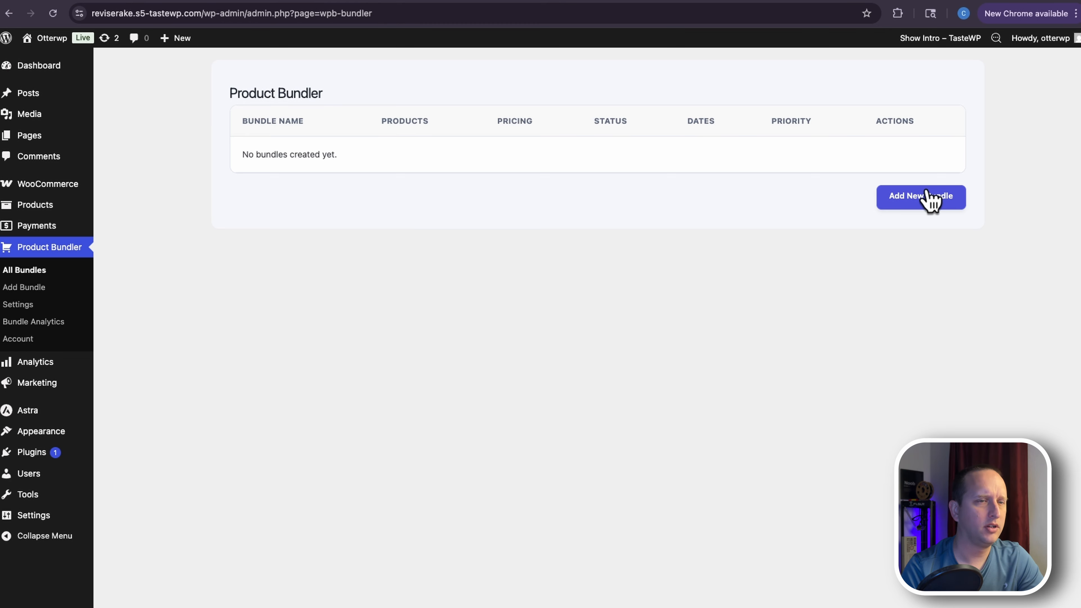
{"action": "left_click", "coordinate": [929, 203]}
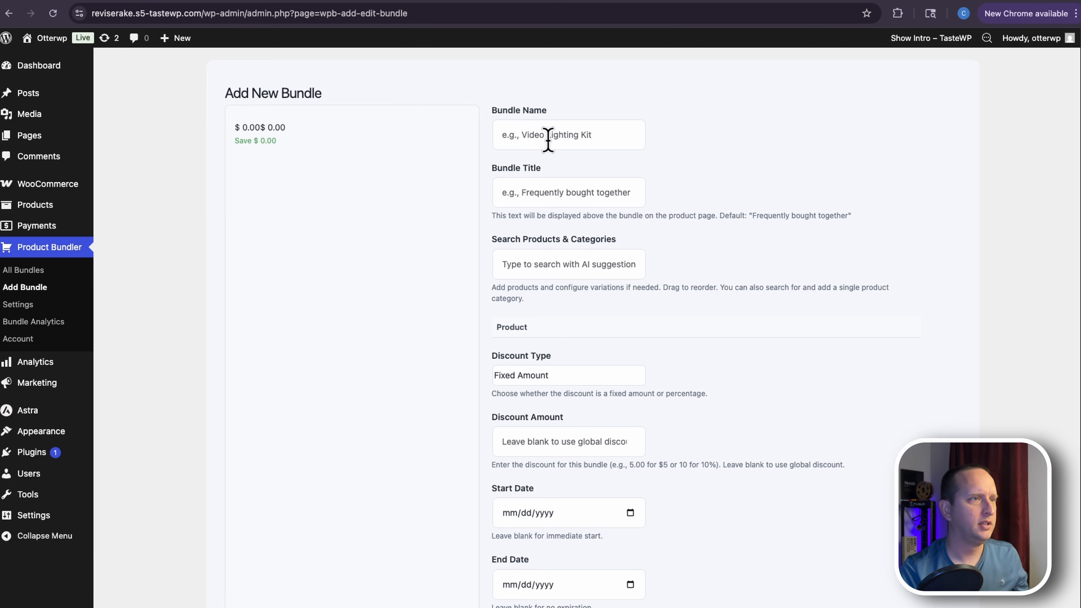
{"action": "left_click", "coordinate": [564, 127]}
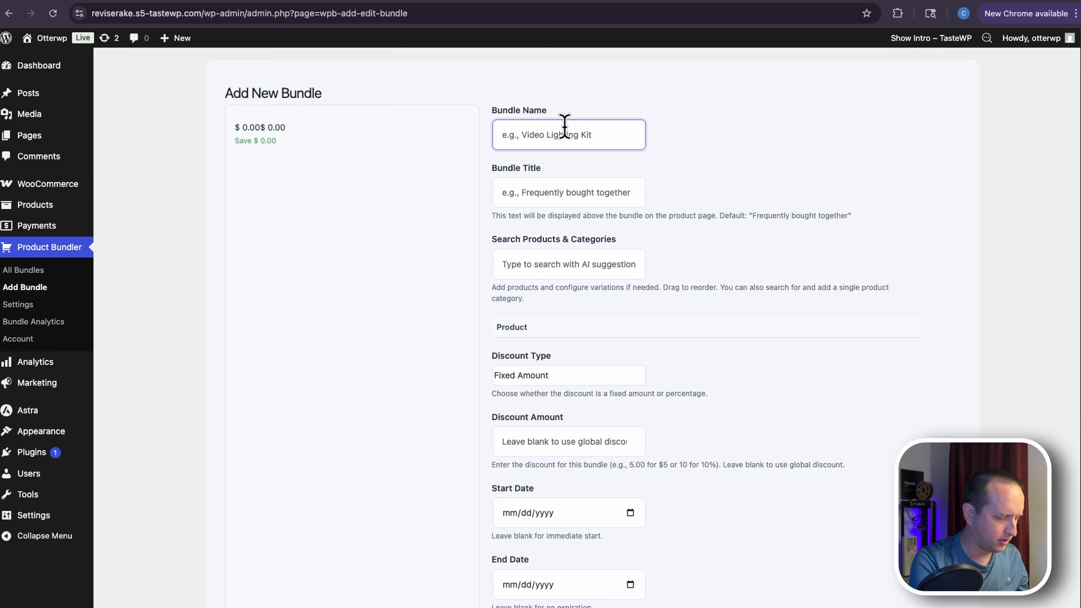
{"action": "type", "text": "Hoodie"}
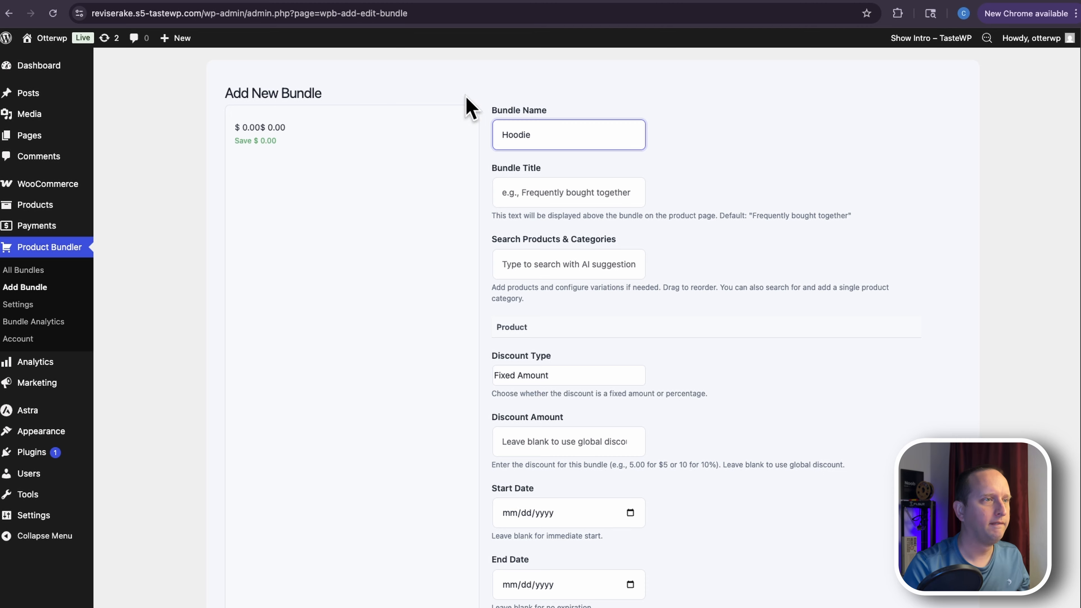
{"action": "left_click", "coordinate": [559, 193]}
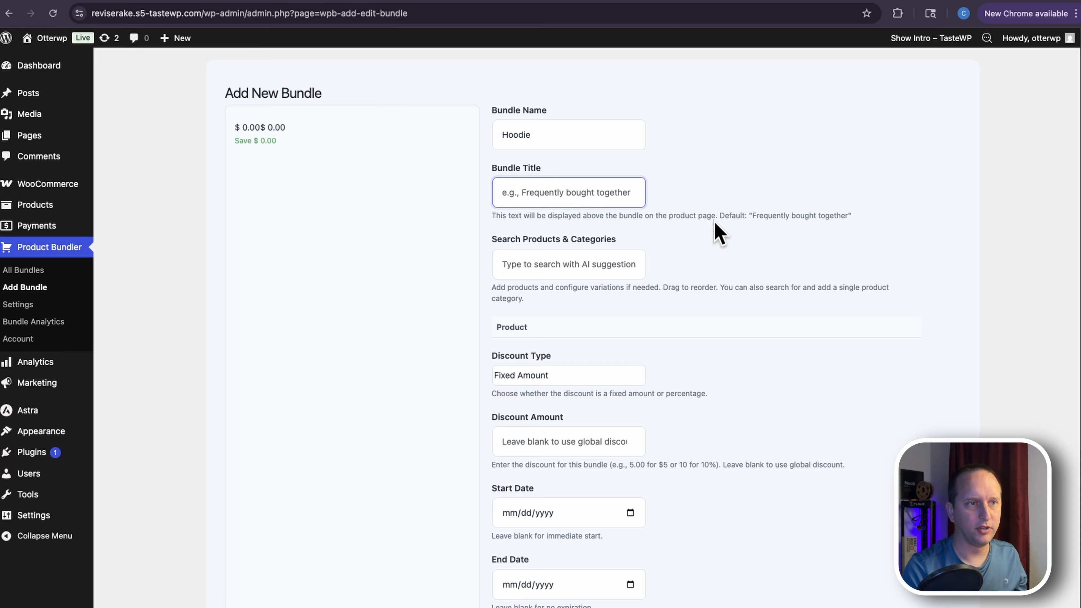
- Search the bundle's products and categories for "hoo" and add the Hoodies category
{"action": "left_click", "coordinate": [549, 265]}
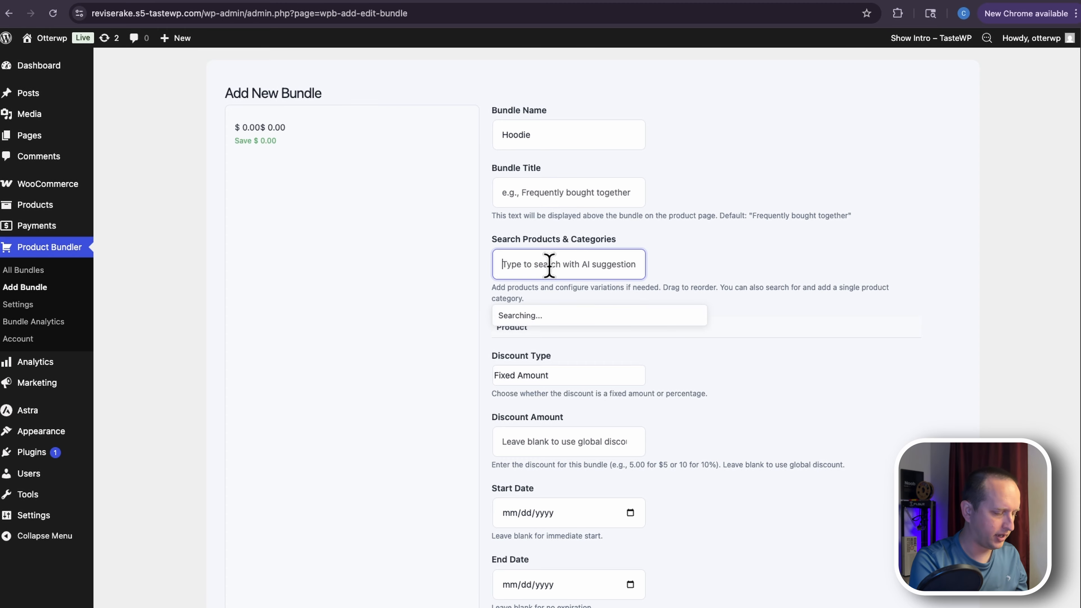
{"action": "type", "text": "hoo"}
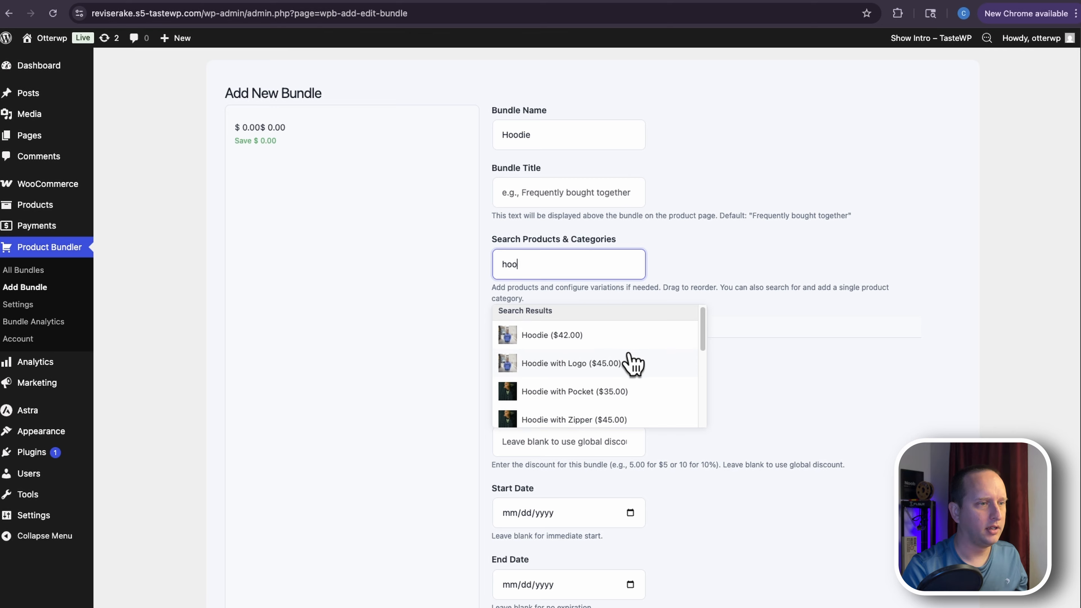
{"action": "scroll", "coordinate": [630, 362], "scroll_direction": "down", "scroll_amount": 4}
{"action": "scroll", "coordinate": [628, 362], "scroll_direction": "up", "scroll_amount": 2}
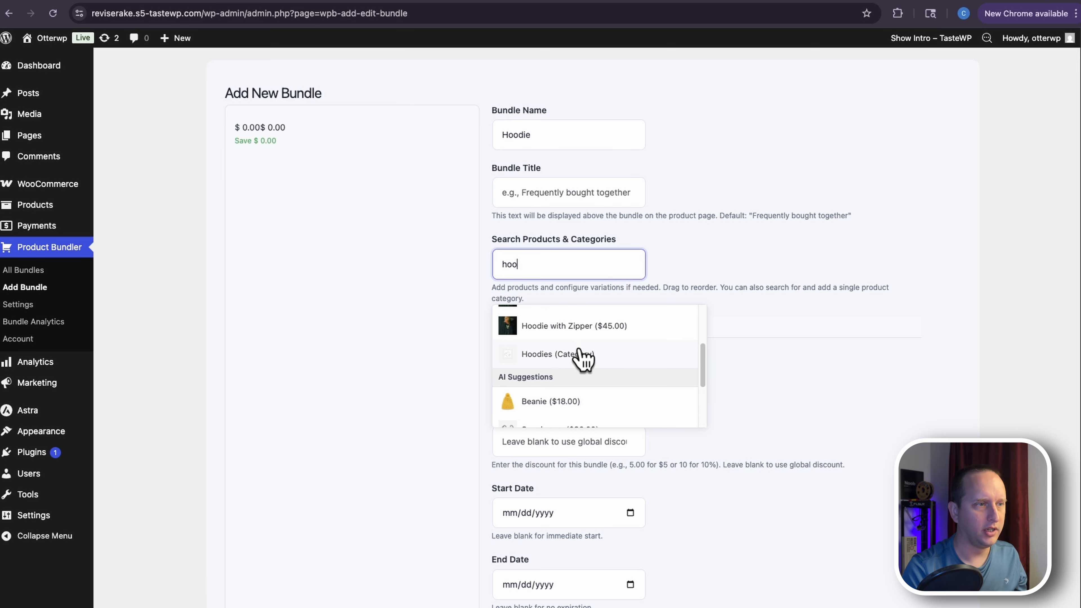
{"action": "left_click", "coordinate": [580, 353]}
- Add the Belt and the plain Beanie products to the Hoodie bundle and save it
{"action": "left_click", "coordinate": [561, 265]}
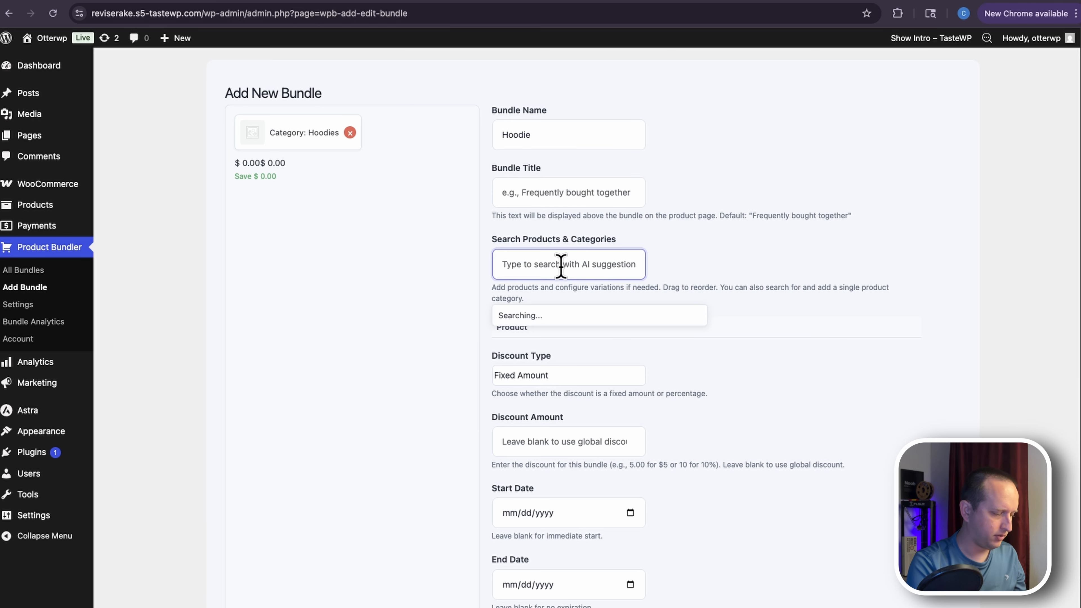
{"action": "type", "text": "belt"}
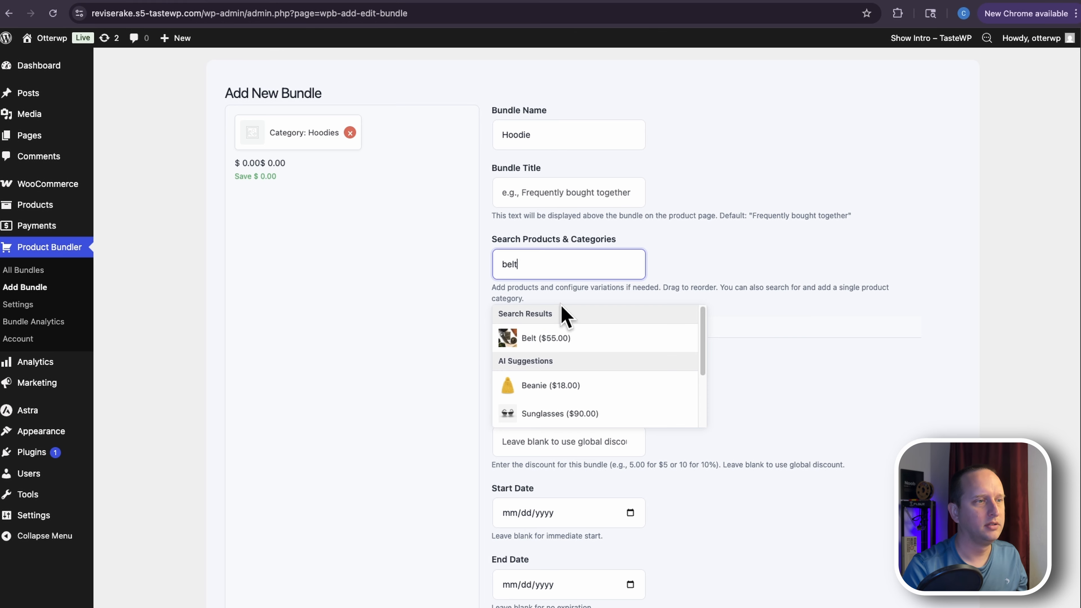
{"action": "left_click", "coordinate": [566, 347]}
{"action": "left_click", "coordinate": [553, 274]}
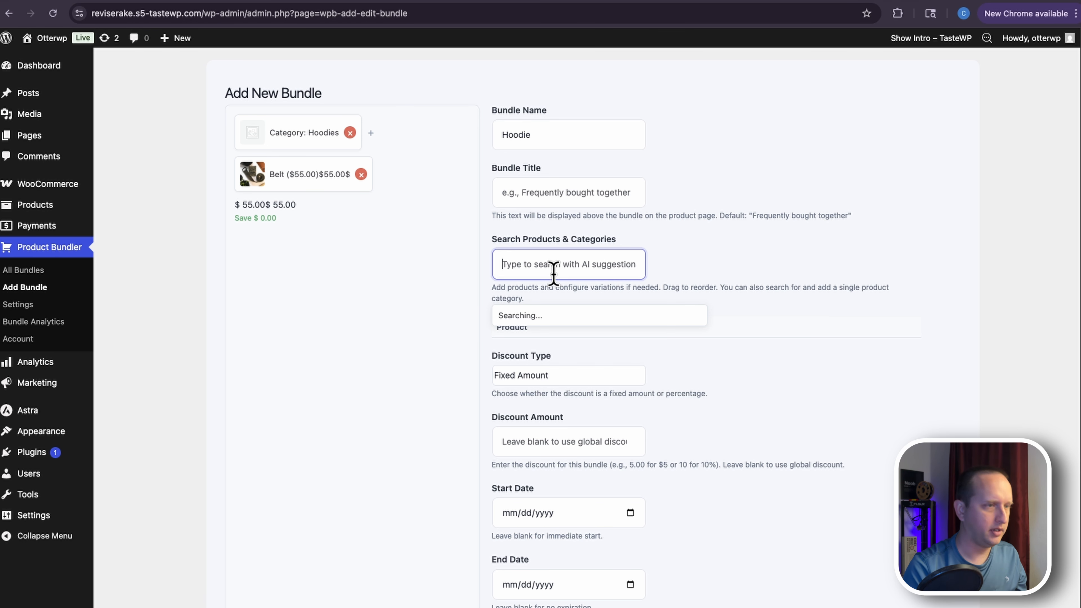
{"action": "type", "text": "bean"}
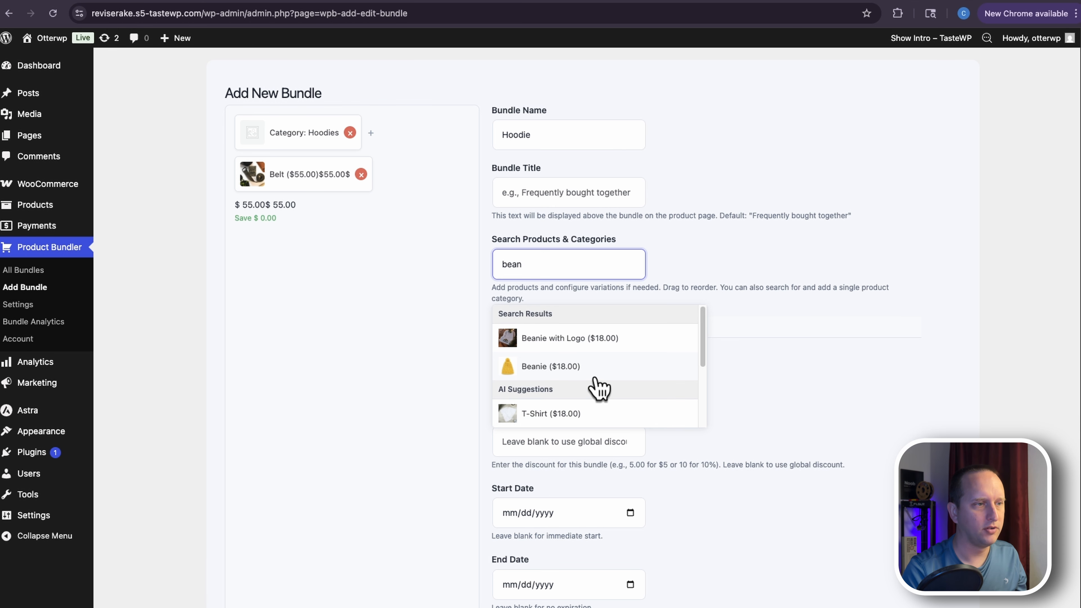
{"action": "scroll", "coordinate": [577, 365], "scroll_direction": "down", "scroll_amount": 1}
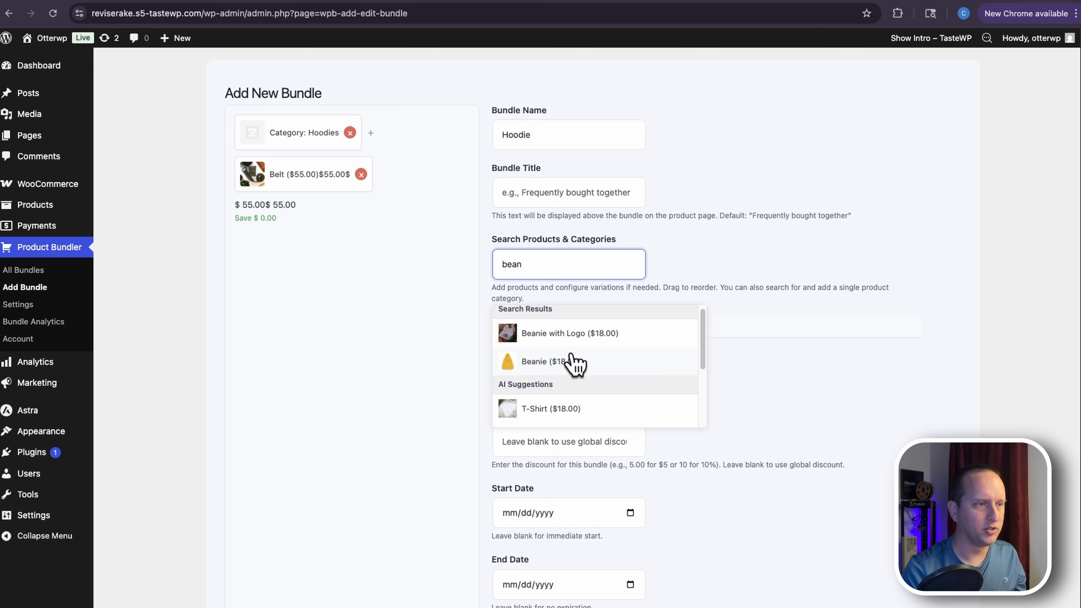
{"action": "left_click", "coordinate": [571, 355]}
{"action": "scroll", "coordinate": [665, 345], "scroll_direction": "down", "scroll_amount": 5}
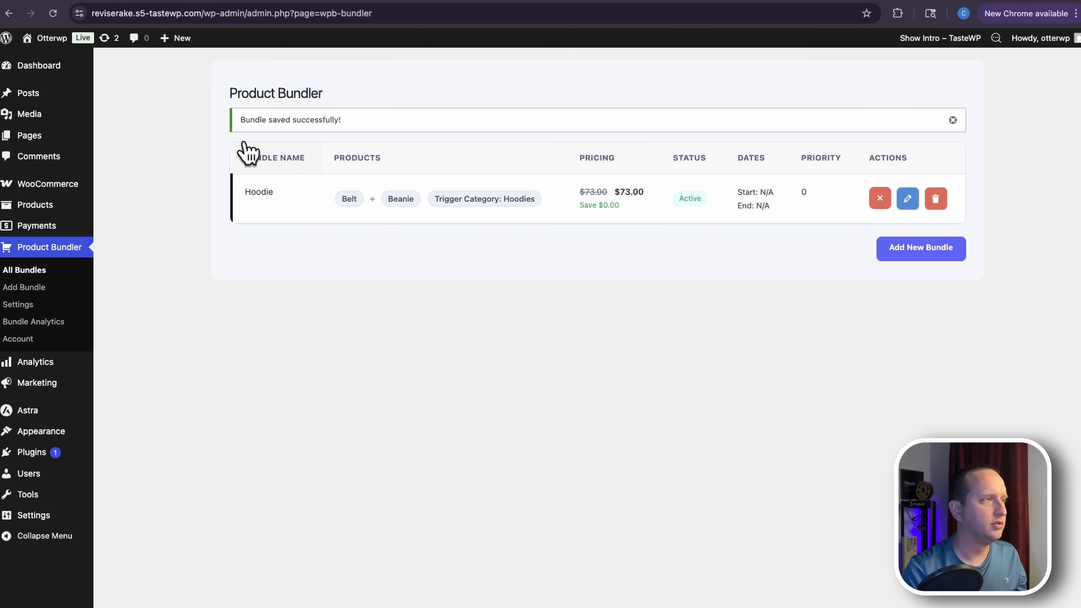
- Visit the store, open the Hoodie with Zipper product page and check its "Frequently bought together" bundle
{"action": "mouse_move", "coordinate": [51, 38]}
{"action": "left_click", "coordinate": [60, 76]}
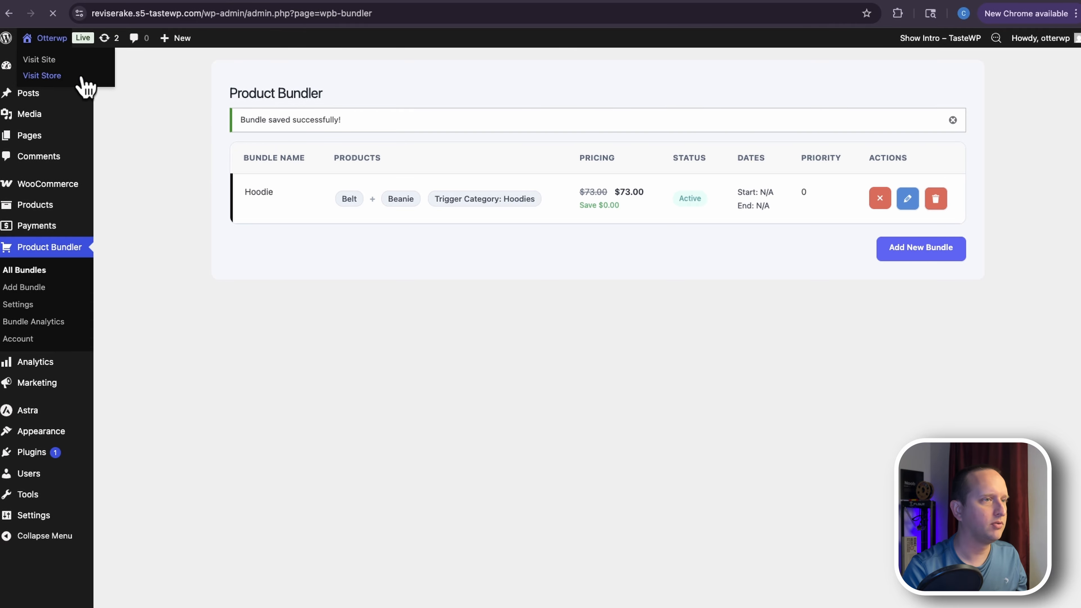
{"action": "scroll", "coordinate": [731, 362], "scroll_direction": "down", "scroll_amount": 8}
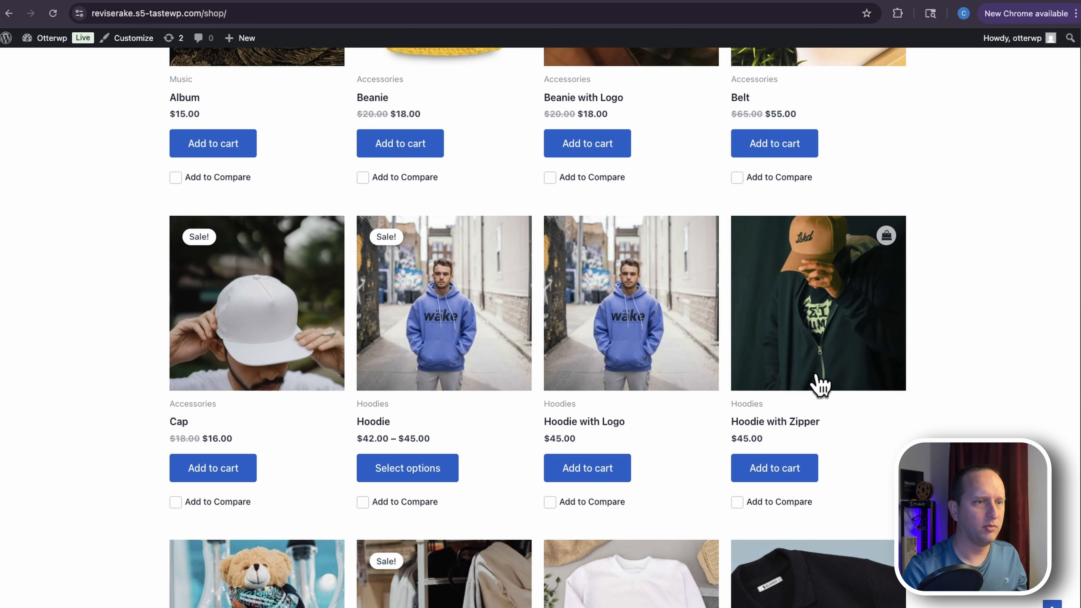
{"action": "left_click", "coordinate": [762, 401]}
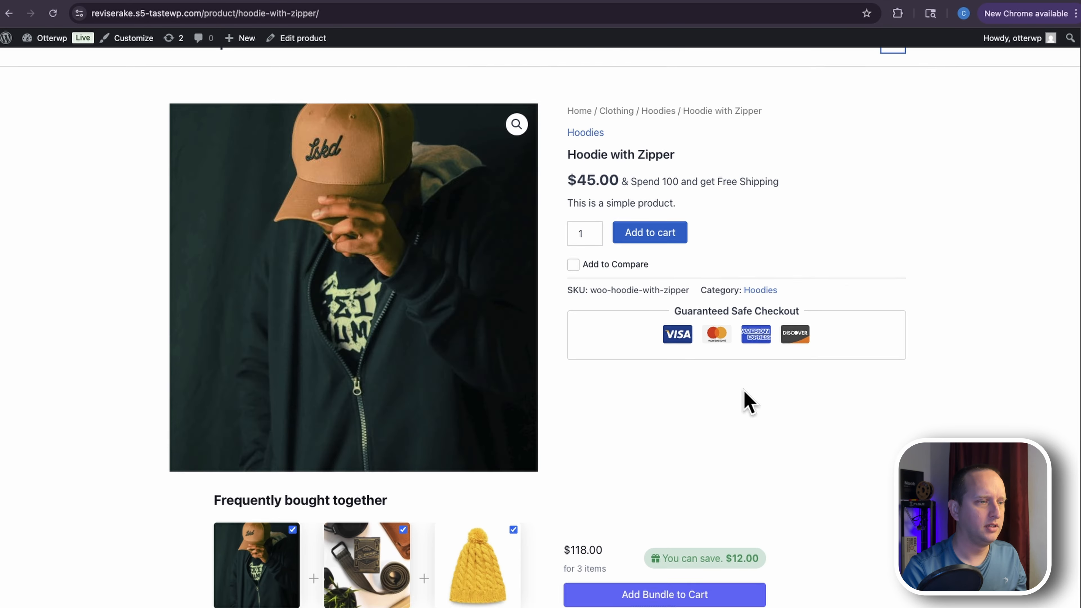
{"action": "scroll", "coordinate": [748, 400], "scroll_direction": "down", "scroll_amount": 4}
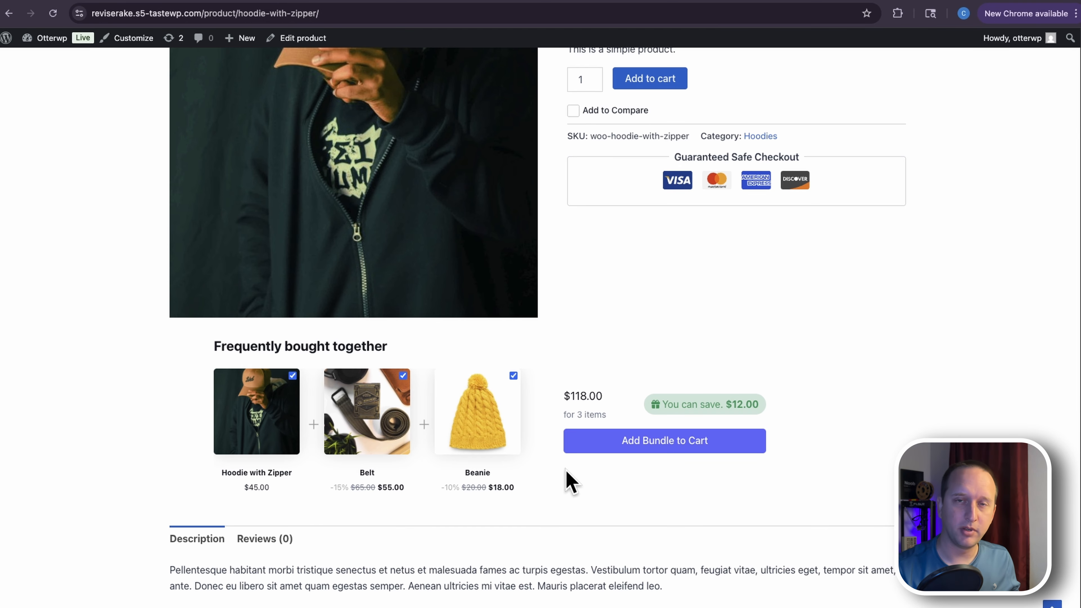
{"action": "scroll", "coordinate": [645, 489], "scroll_direction": "up", "scroll_amount": 5}
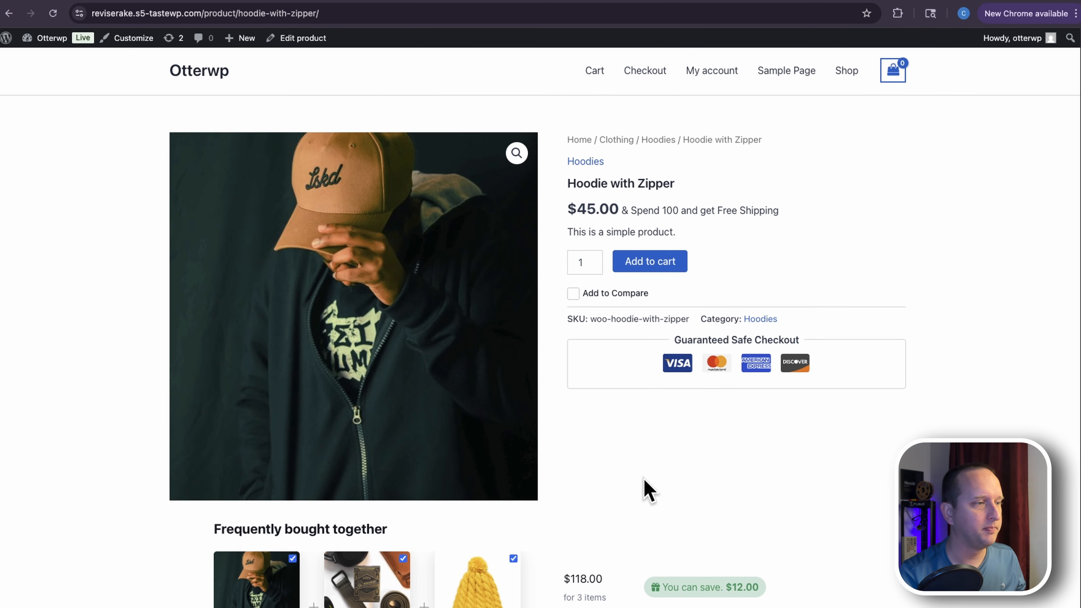
- Open the Hoodie with Zipper product for editing and enable Use Custom FBT in its Product Bundler section
{"action": "left_click", "coordinate": [302, 39]}
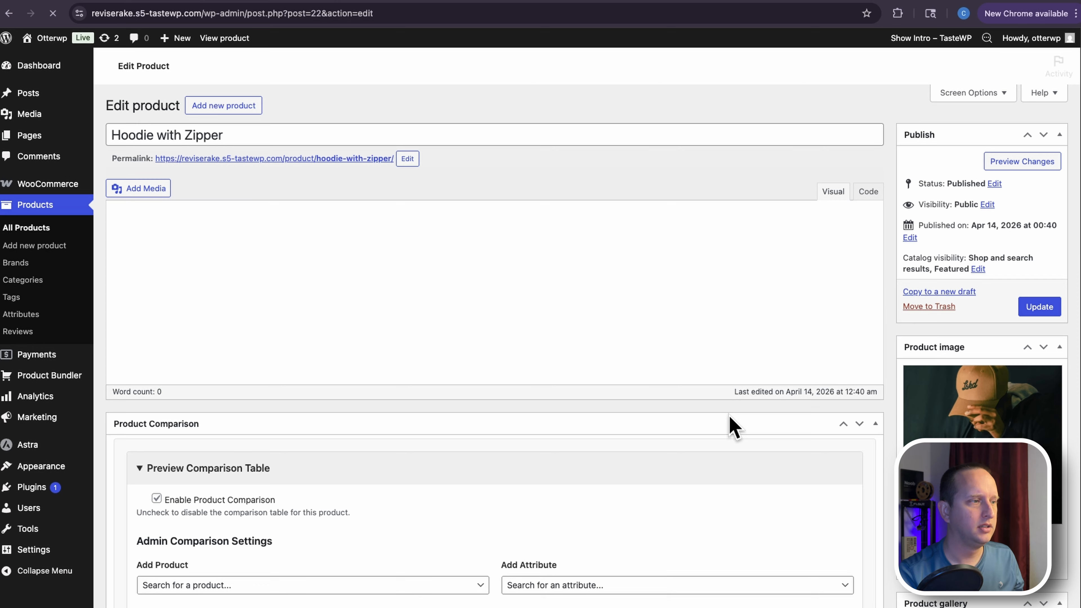
{"action": "scroll", "coordinate": [731, 430], "scroll_direction": "down", "scroll_amount": 10}
{"action": "scroll", "coordinate": [736, 423], "scroll_direction": "down", "scroll_amount": 4}
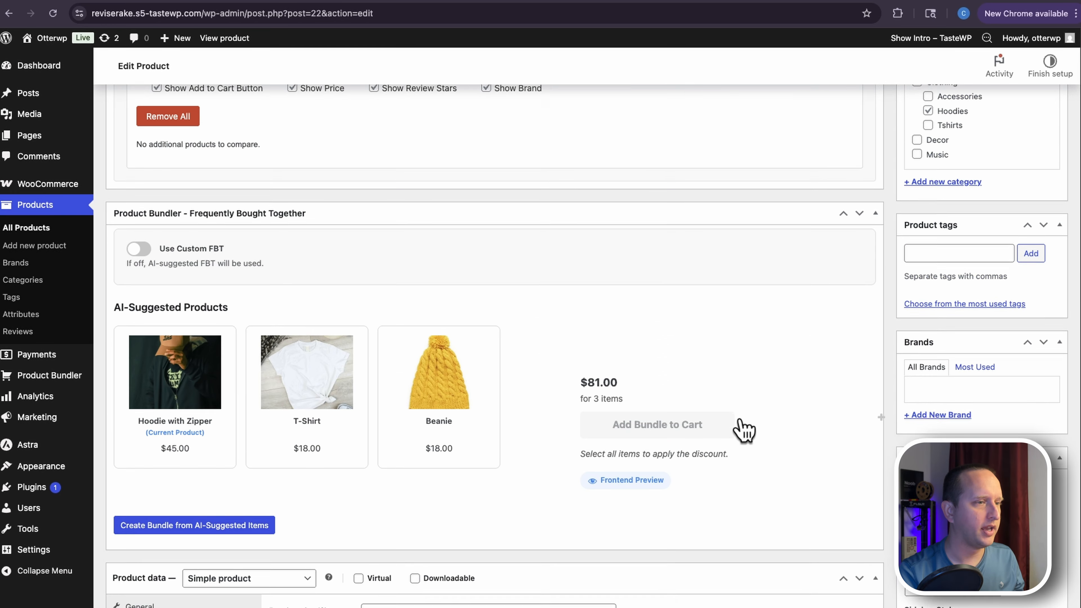
{"action": "scroll", "coordinate": [496, 298], "scroll_direction": "up", "scroll_amount": 4}
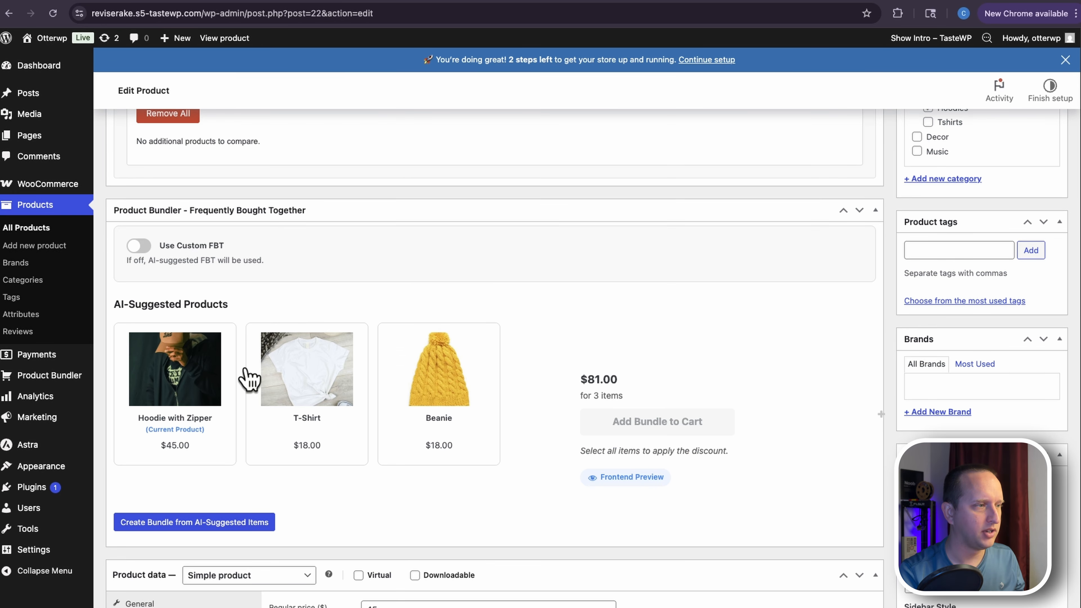
{"action": "left_click", "coordinate": [137, 247]}
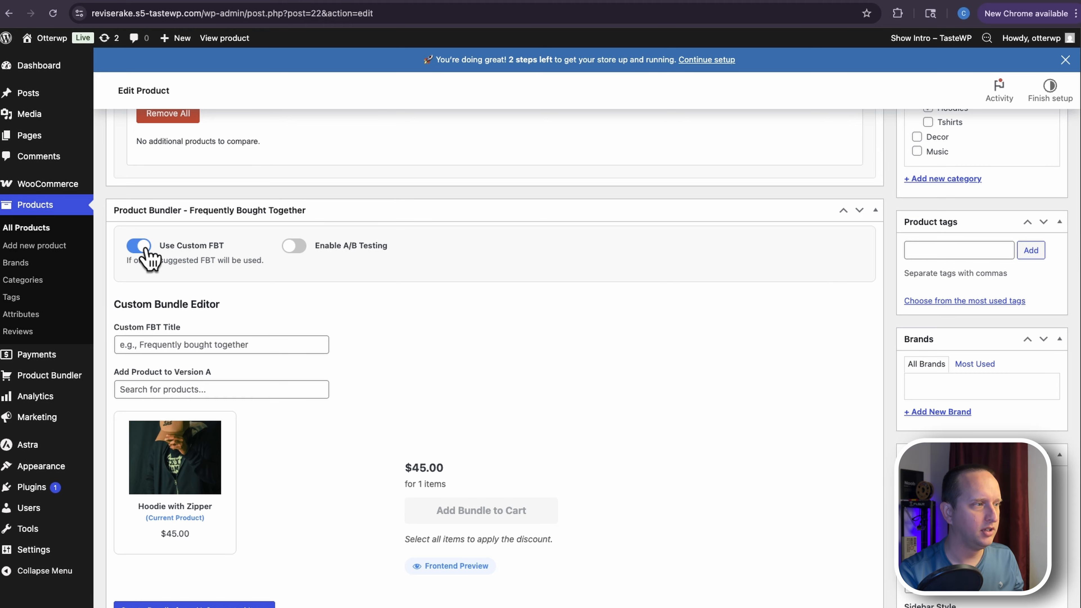
- Search for "cap" and add the Cap product to Version A of the custom bundle
{"action": "left_click", "coordinate": [171, 390]}
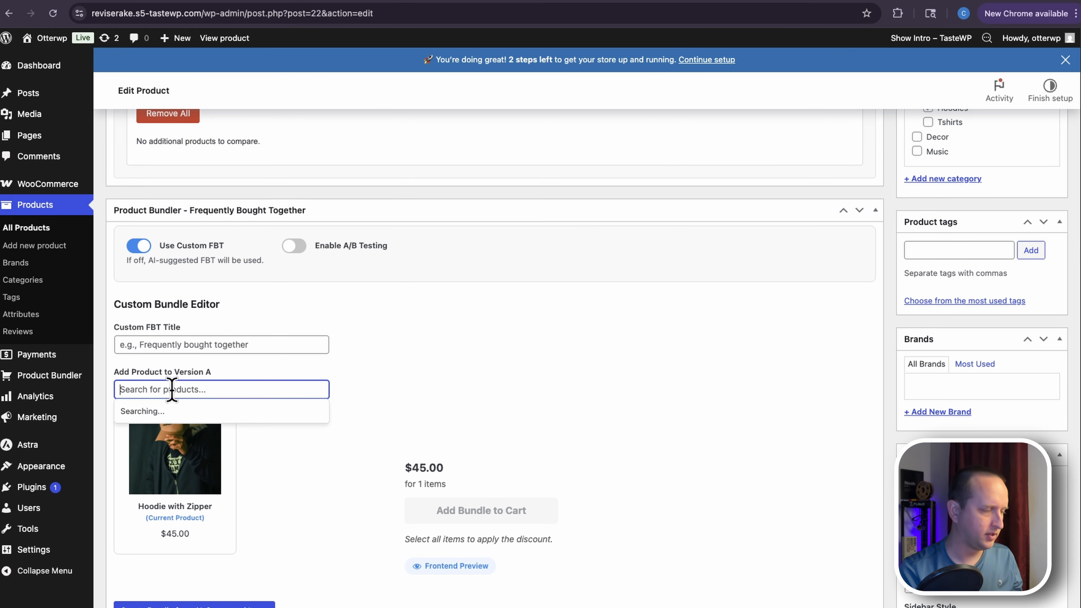
{"action": "type", "text": "cap"}
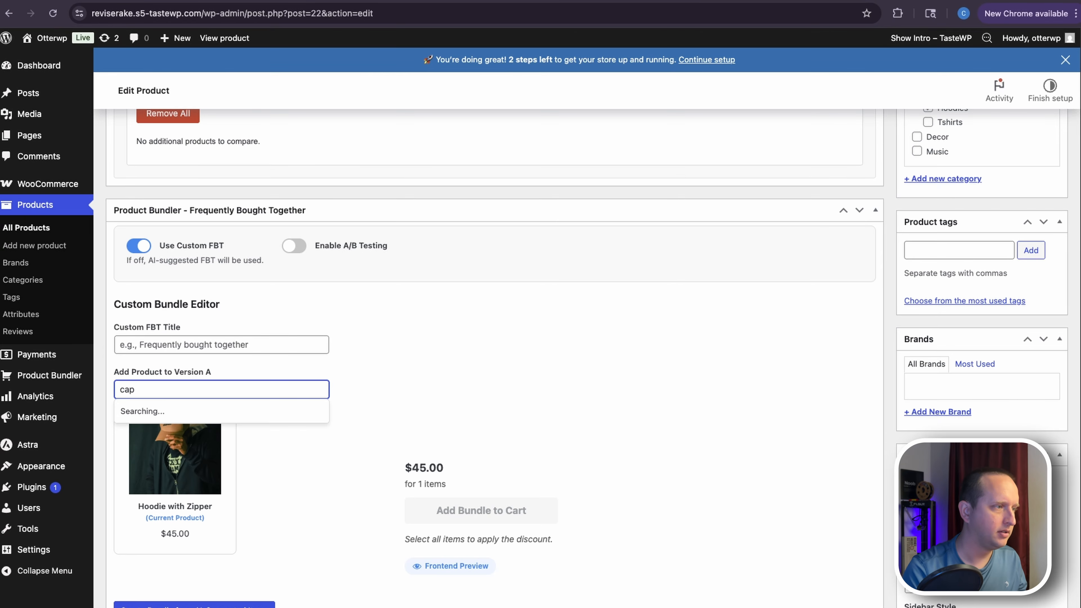
{"action": "left_click", "coordinate": [191, 428]}
- Search for "shi", add the plain T-Shirt to Version A of the custom bundle and update the product
{"action": "left_click", "coordinate": [208, 389]}
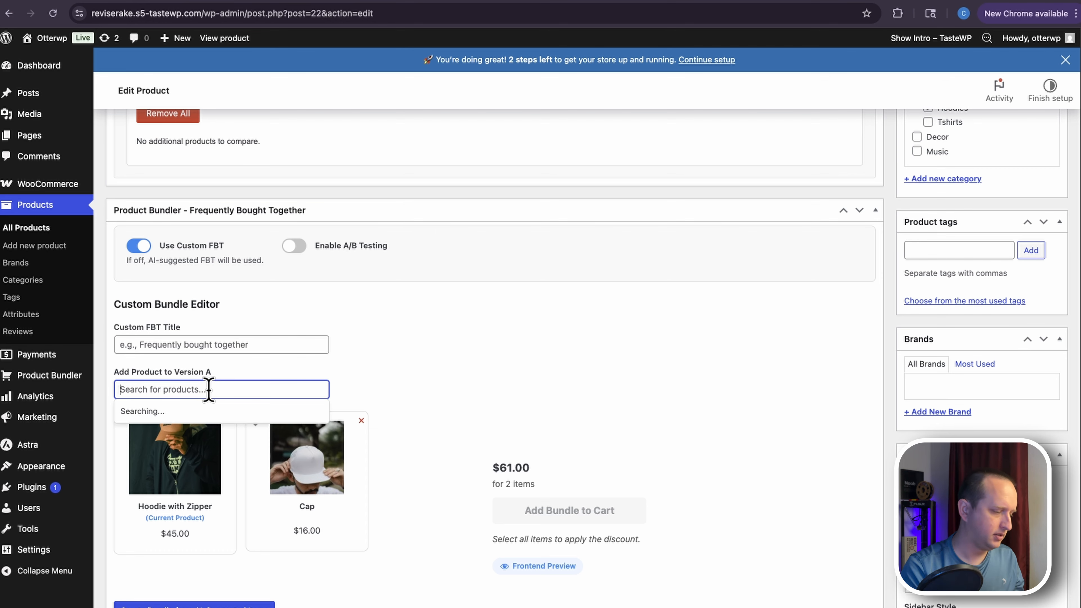
{"action": "type", "text": "shi"}
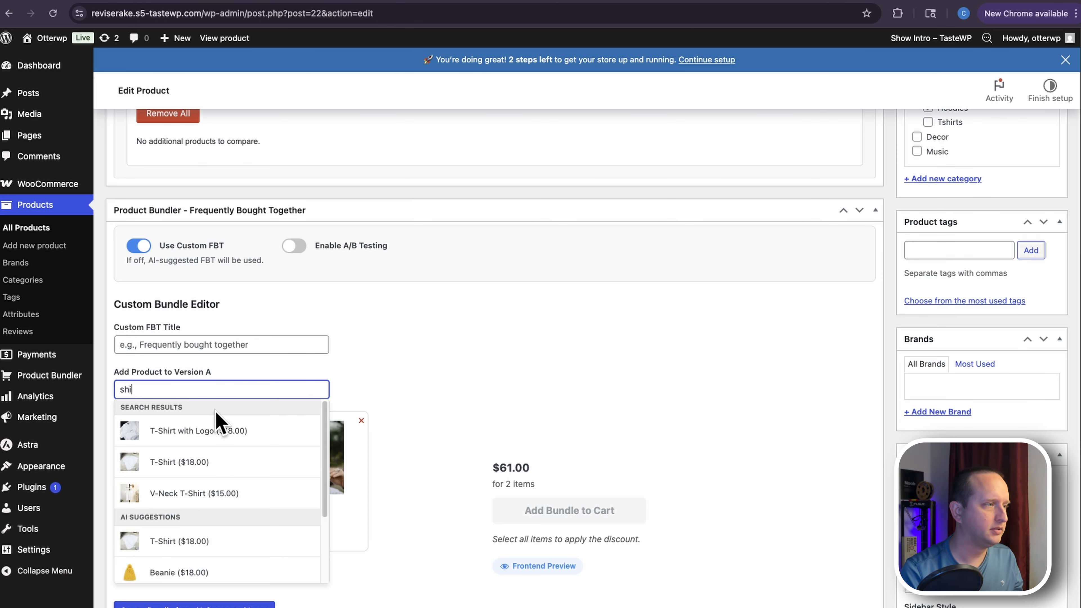
{"action": "left_click", "coordinate": [221, 468]}
{"action": "scroll", "coordinate": [494, 459], "scroll_direction": "down", "scroll_amount": 3}
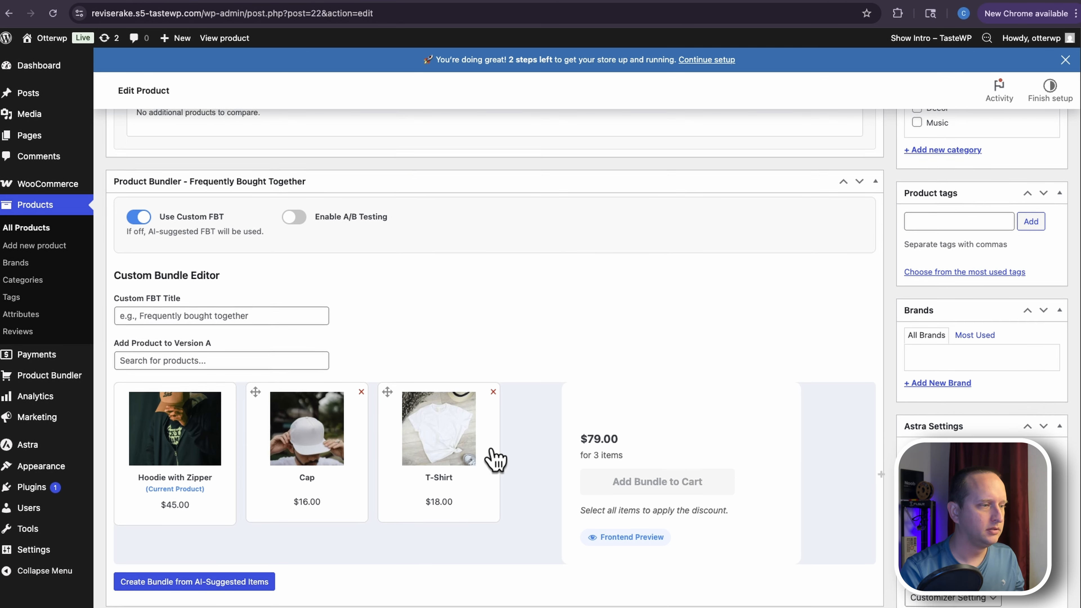
{"action": "scroll", "coordinate": [840, 355], "scroll_direction": "up", "scroll_amount": 3}
{"action": "scroll", "coordinate": [948, 193], "scroll_direction": "up", "scroll_amount": 10}
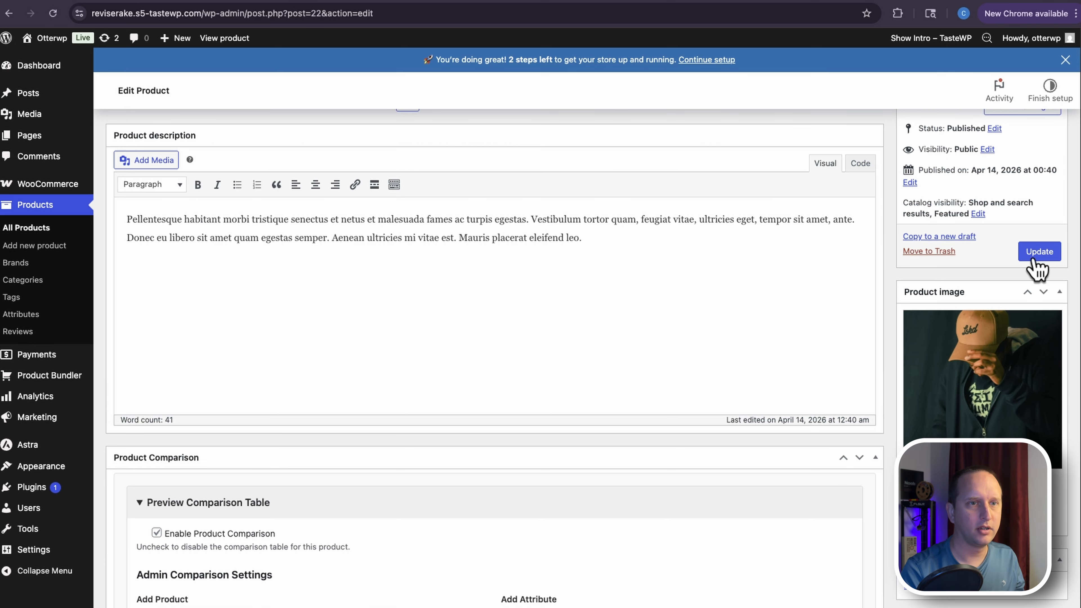
{"action": "left_click", "coordinate": [1039, 254]}
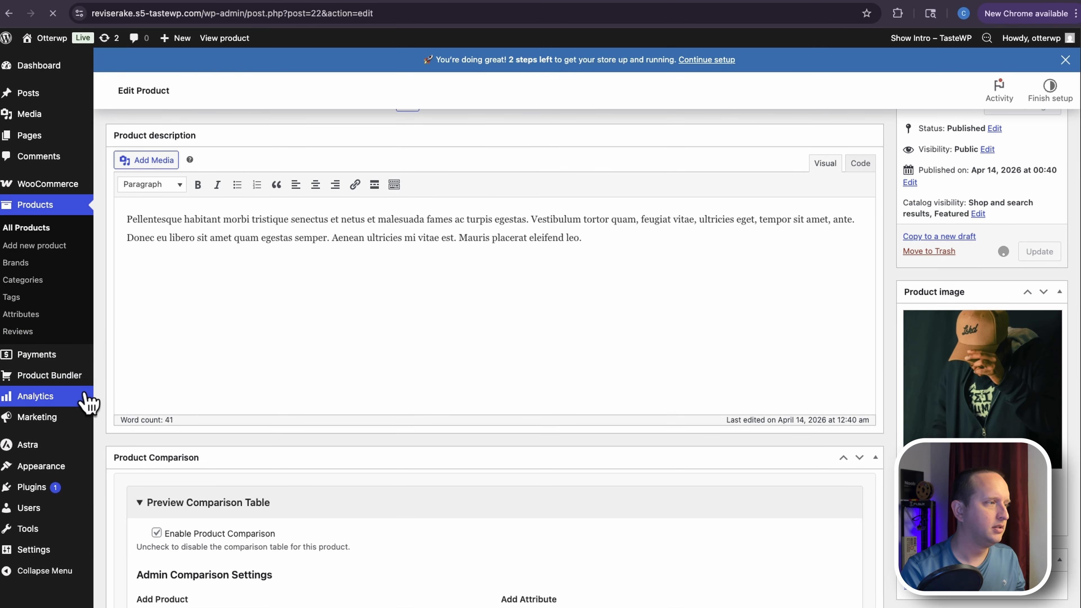
- Enable A/B testing for the custom bundle and add Beanie with Logo to Version B
{"action": "scroll", "coordinate": [510, 383], "scroll_direction": "down", "scroll_amount": 5}
{"action": "scroll", "coordinate": [513, 383], "scroll_direction": "down", "scroll_amount": 10}
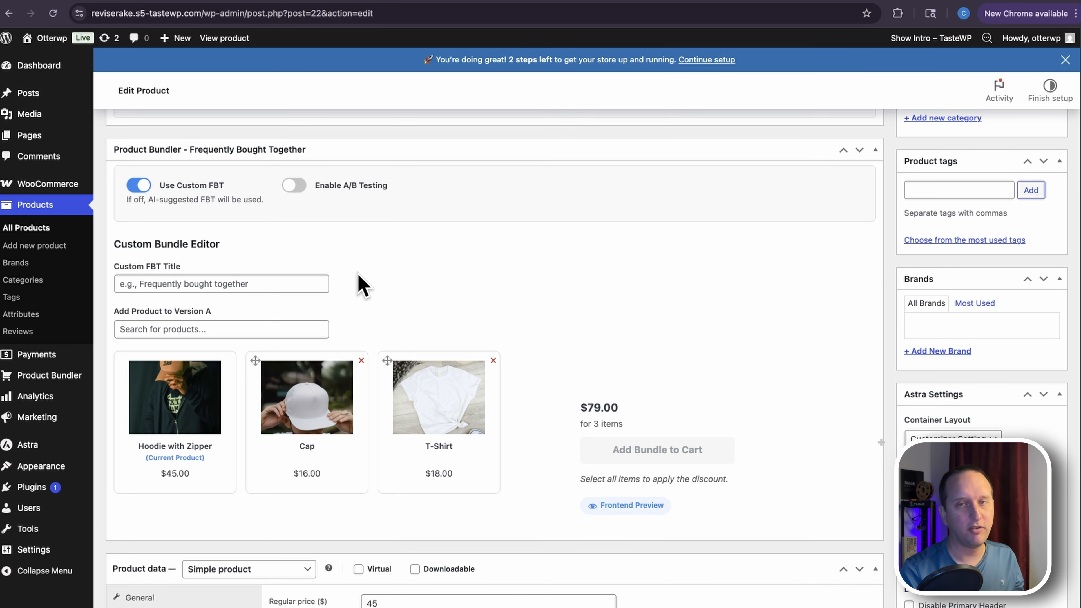
{"action": "left_click", "coordinate": [295, 186]}
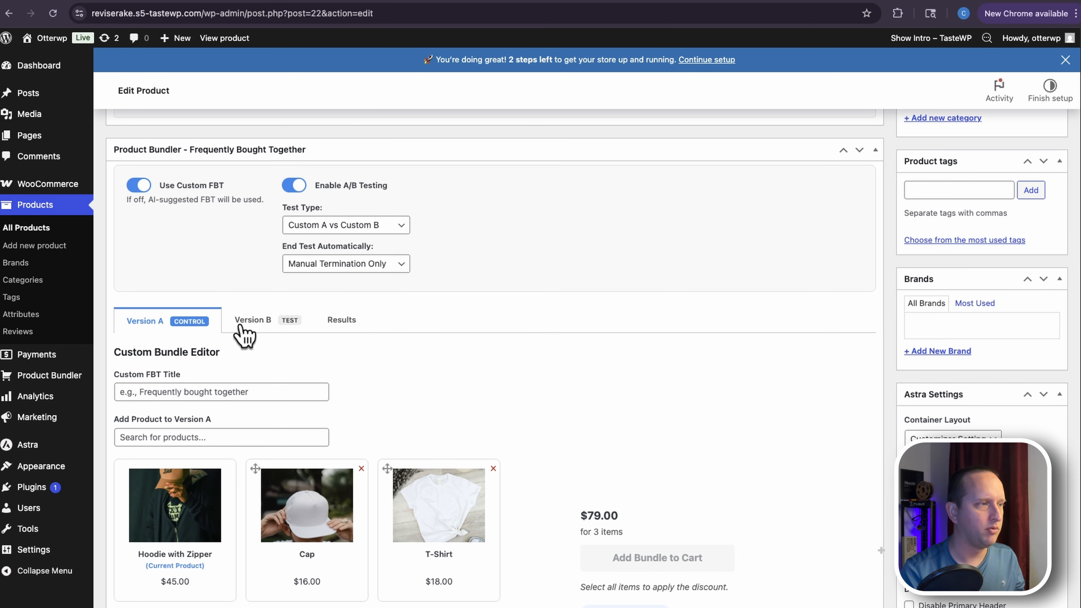
{"action": "left_click", "coordinate": [249, 328]}
{"action": "left_click", "coordinate": [199, 392]}
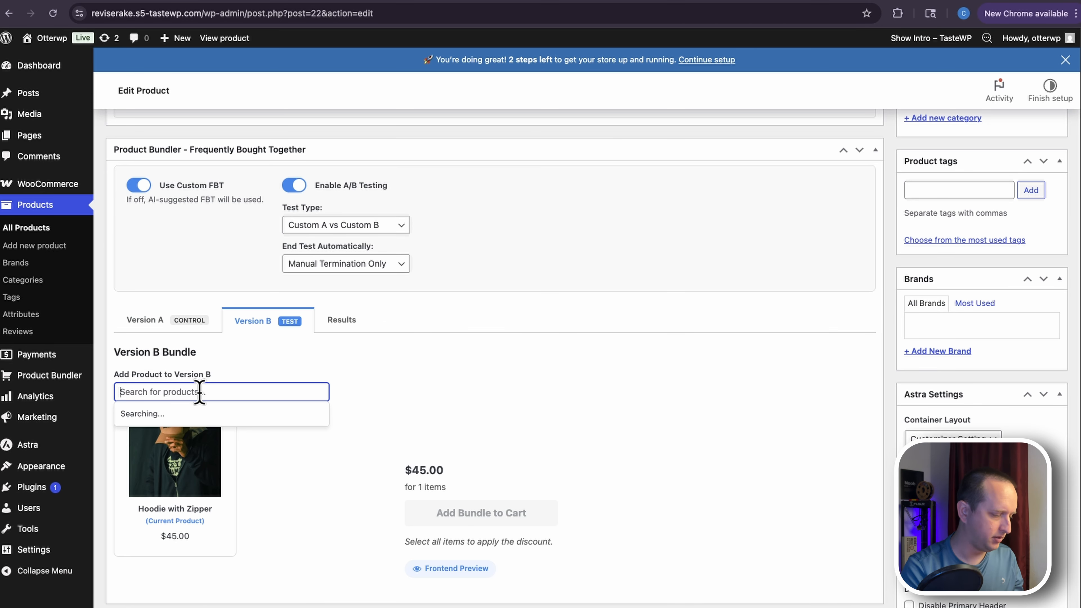
{"action": "type", "text": "b"}
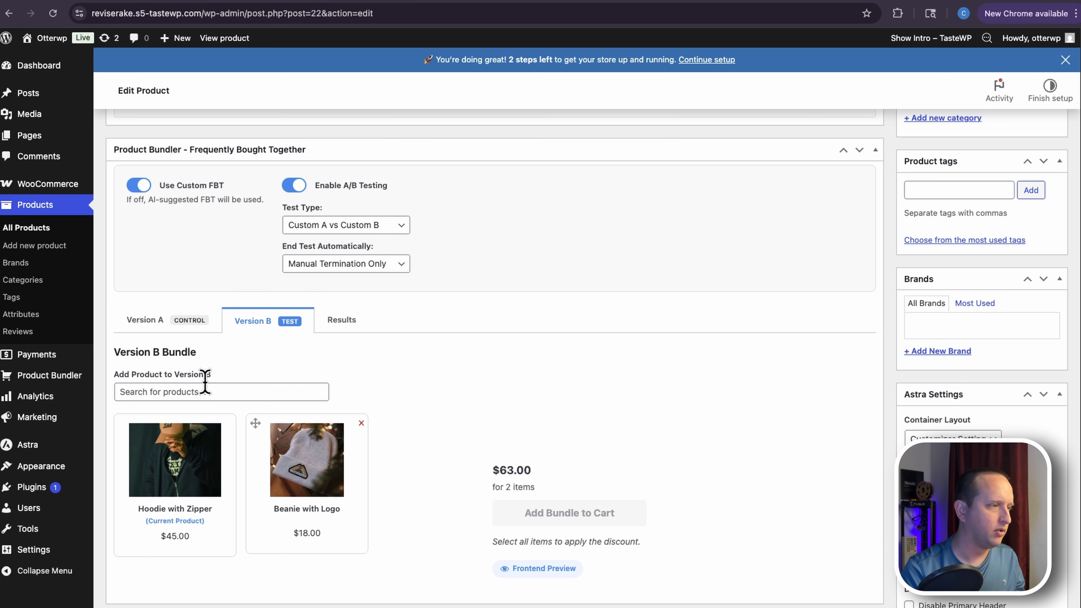
- Add Sunglasses from the AI suggestions to Version B and update the product
{"action": "left_click", "coordinate": [210, 391]}
{"action": "type", "text": "sh"}
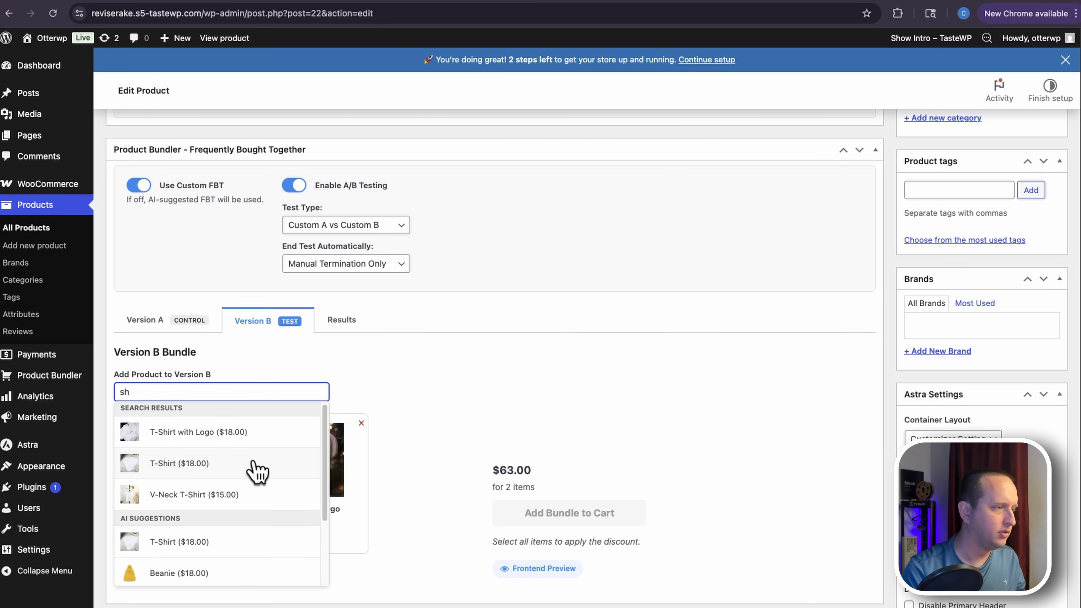
{"action": "scroll", "coordinate": [236, 489], "scroll_direction": "down", "scroll_amount": 3}
{"action": "scroll", "coordinate": [241, 496], "scroll_direction": "up", "scroll_amount": 2}
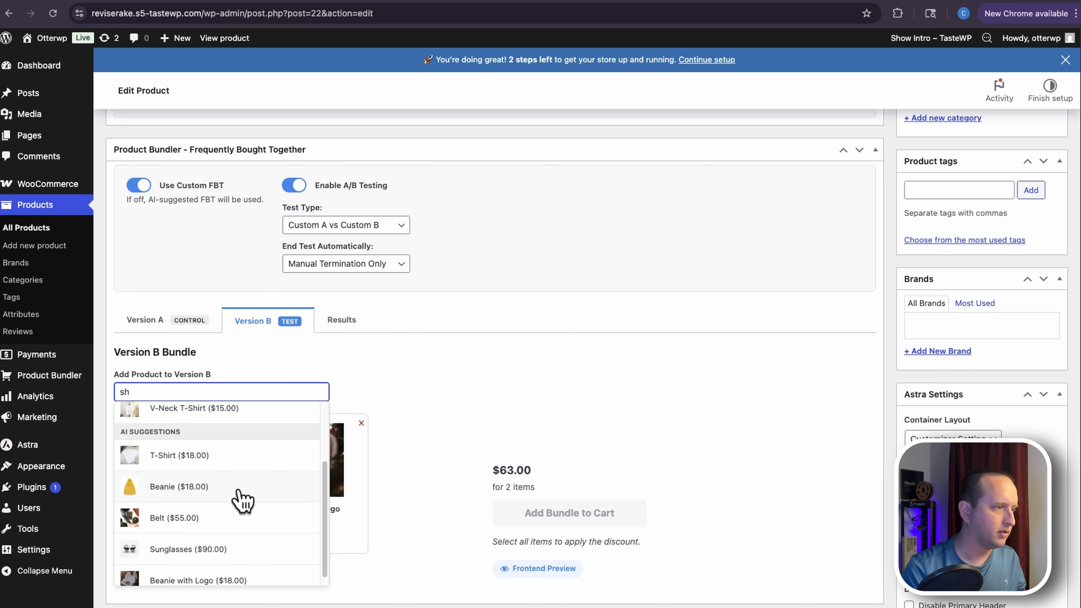
{"action": "scroll", "coordinate": [234, 526], "scroll_direction": "down", "scroll_amount": 2}
{"action": "left_click", "coordinate": [230, 526]}
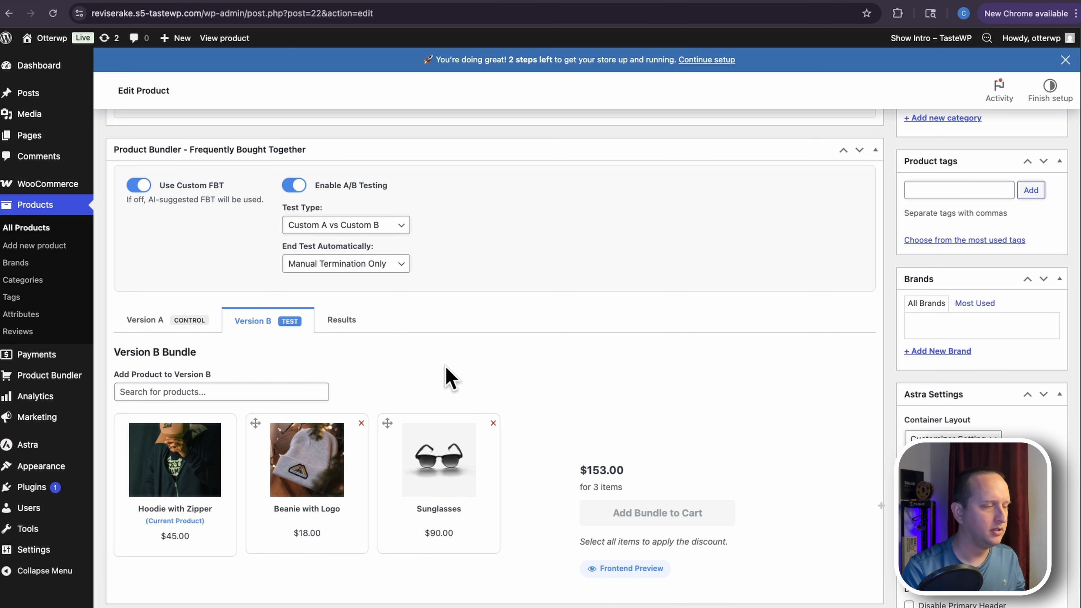
{"action": "scroll", "coordinate": [921, 311], "scroll_direction": "up", "scroll_amount": 10}
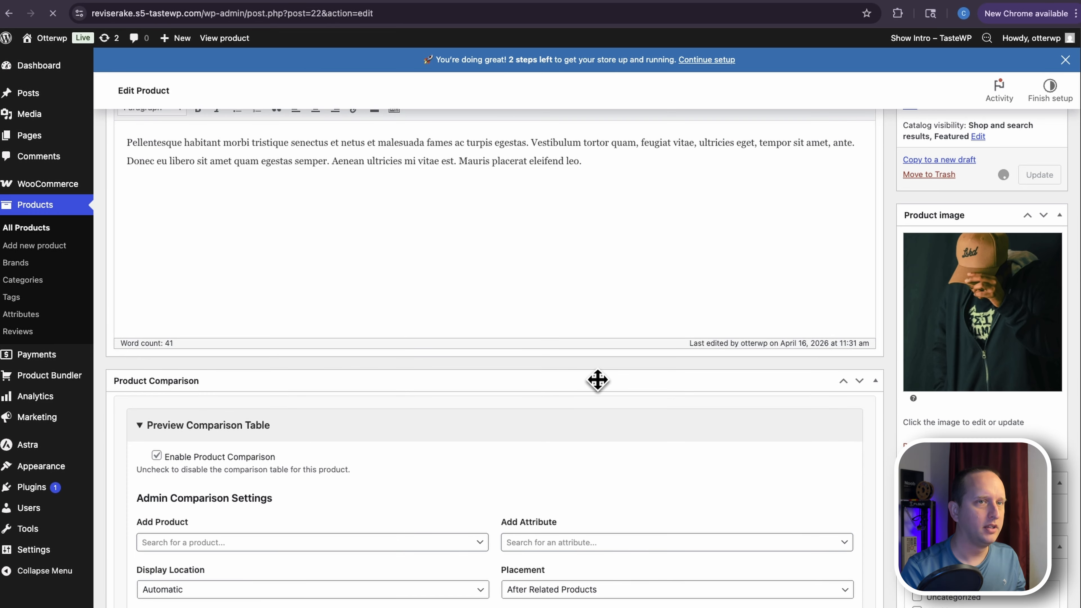
- Set the A/B test to end automatically After X Views and update the product
{"action": "scroll", "coordinate": [598, 386], "scroll_direction": "down", "scroll_amount": 15}
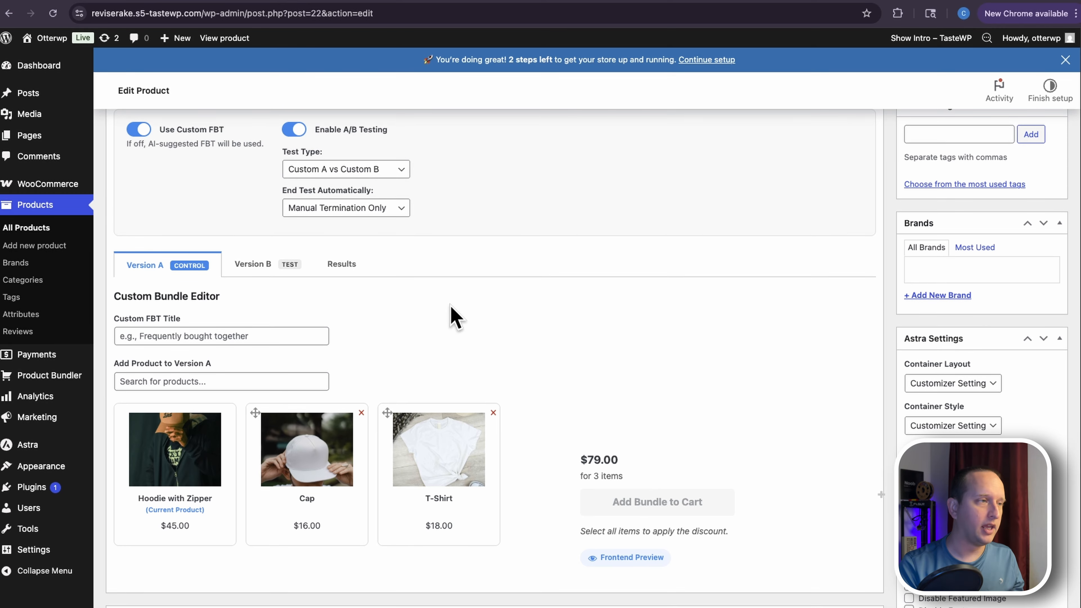
{"action": "left_click", "coordinate": [401, 207]}
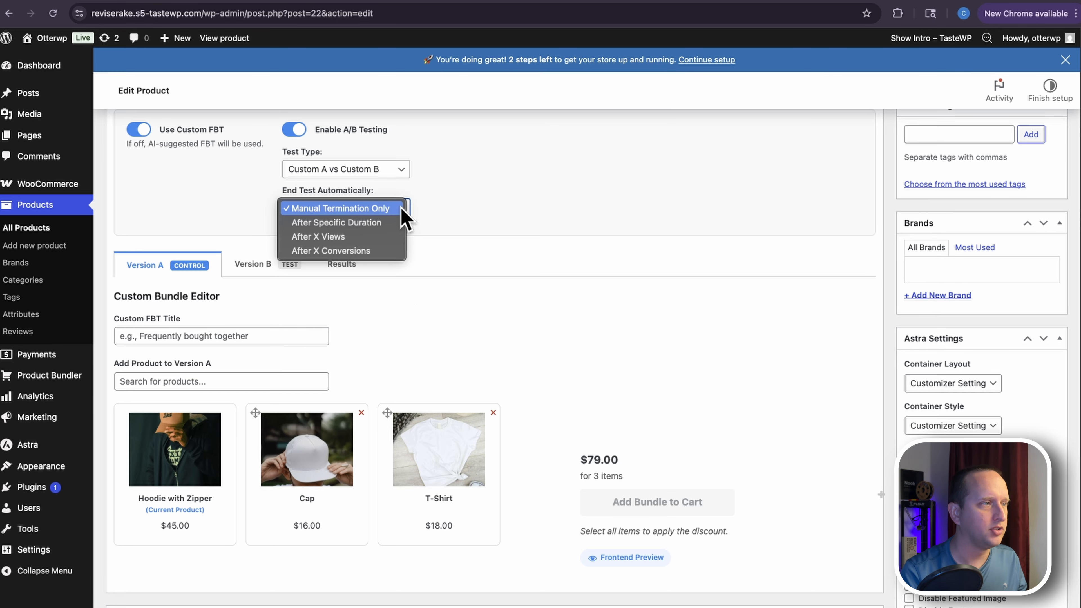
{"action": "left_click", "coordinate": [358, 237]}
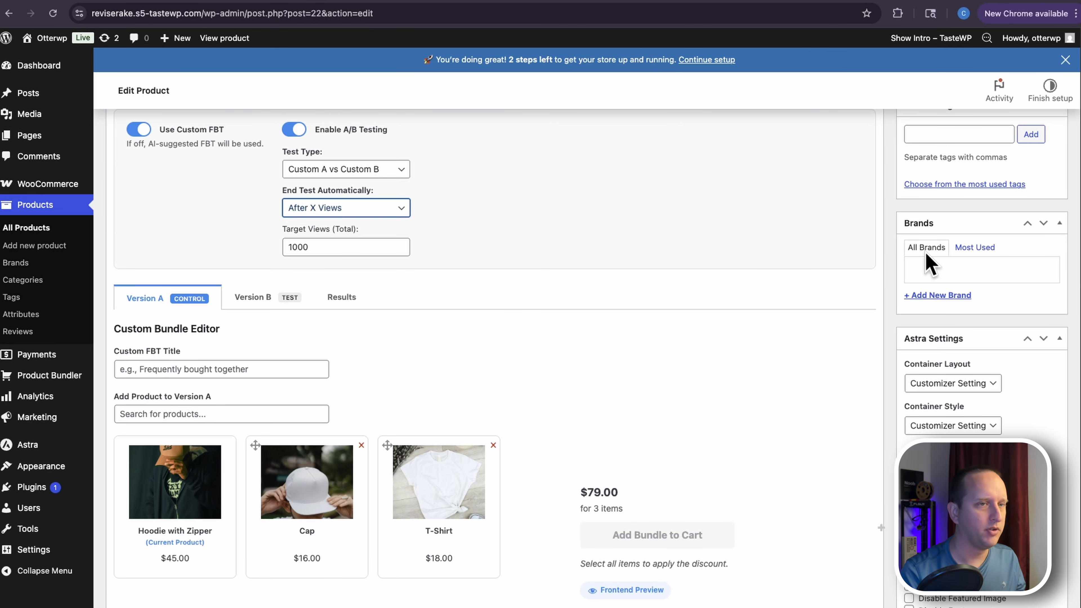
{"action": "scroll", "coordinate": [930, 262], "scroll_direction": "up", "scroll_amount": 15}
{"action": "left_click", "coordinate": [1040, 372]}
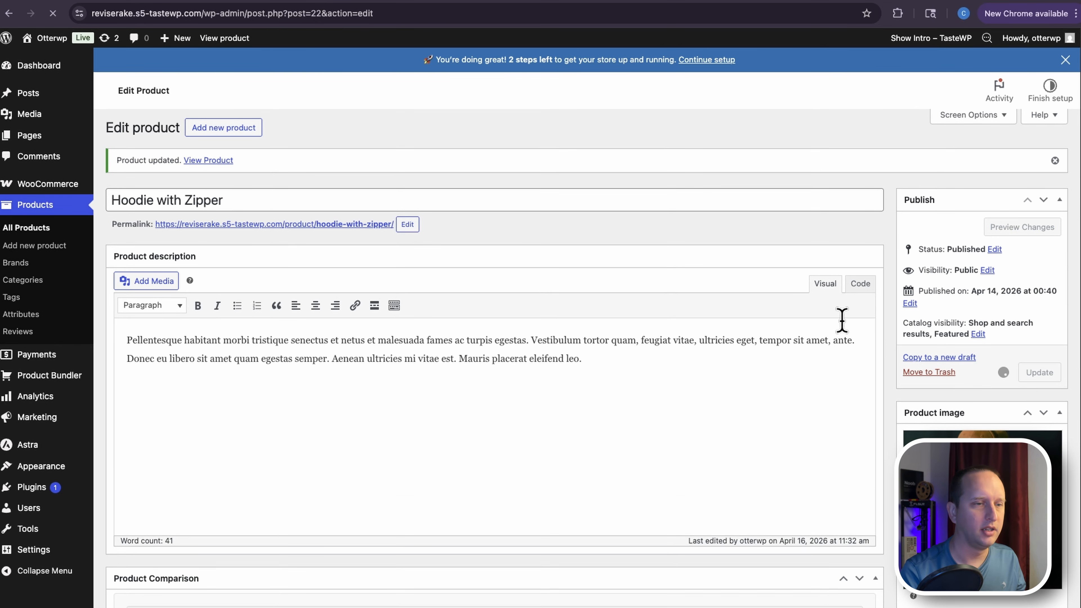
- View the Hoodie with Zipper product page in the store and add its "Frequently bought together" bundle to the cart
{"action": "scroll", "coordinate": [841, 320], "scroll_direction": "down", "scroll_amount": 12}
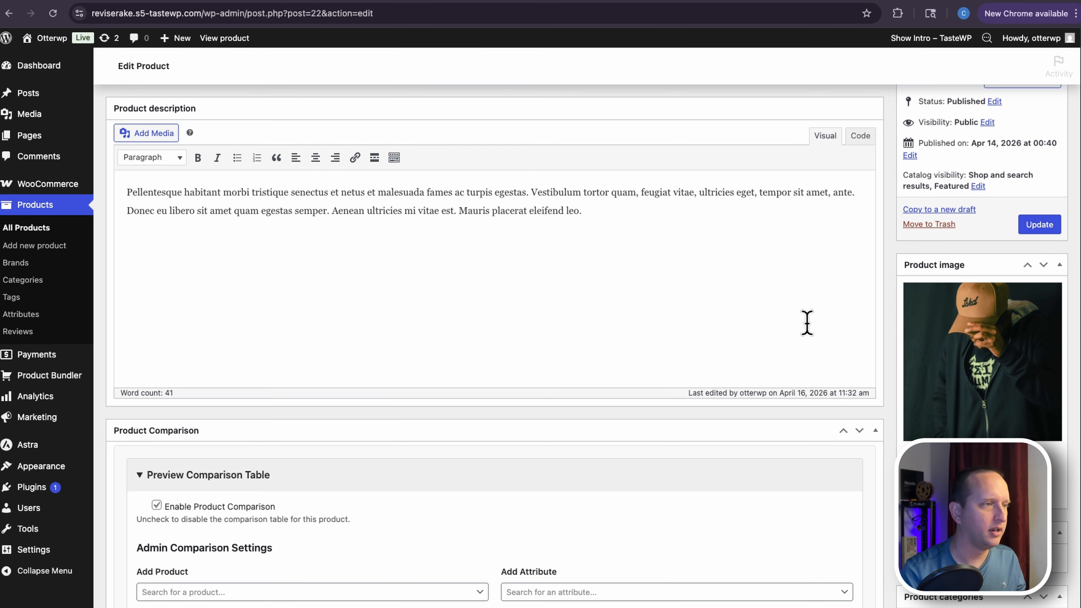
{"action": "scroll", "coordinate": [807, 322], "scroll_direction": "down", "scroll_amount": 15}
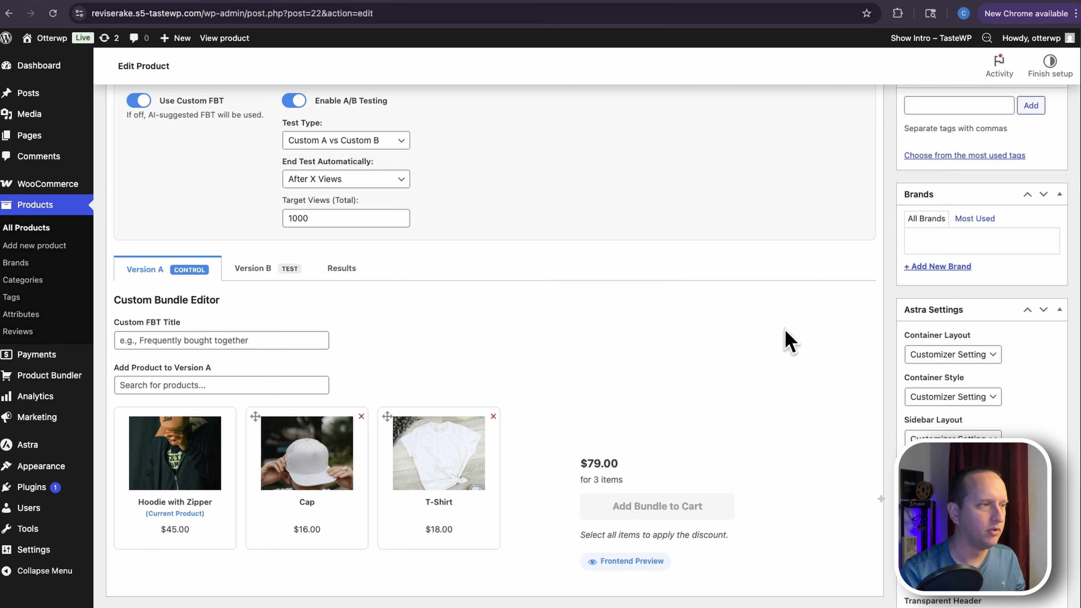
{"action": "scroll", "coordinate": [693, 386], "scroll_direction": "up", "scroll_amount": 10}
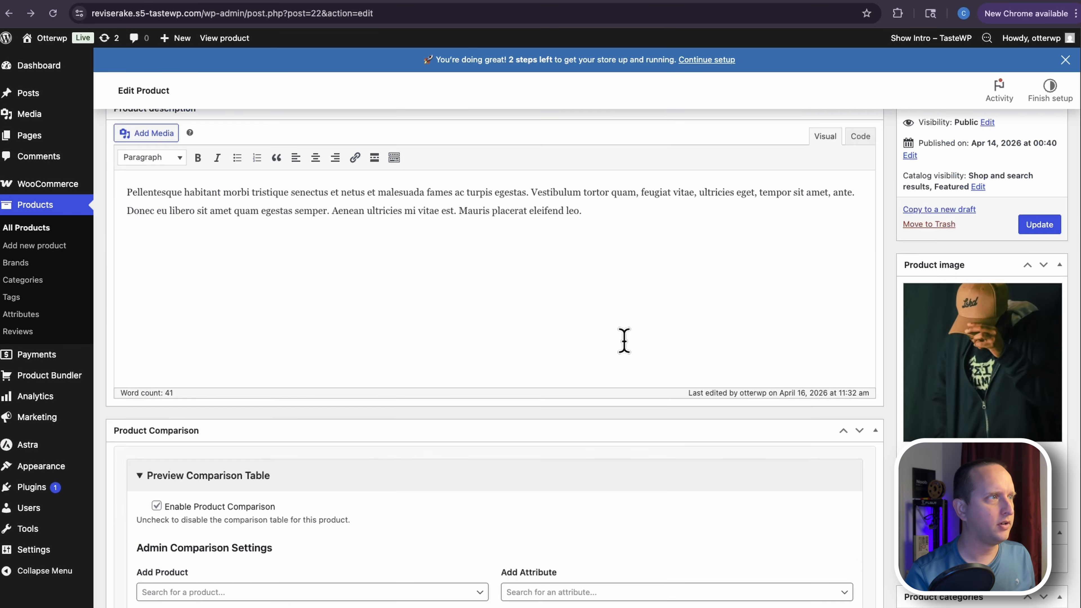
{"action": "scroll", "coordinate": [624, 341], "scroll_direction": "up", "scroll_amount": 3}
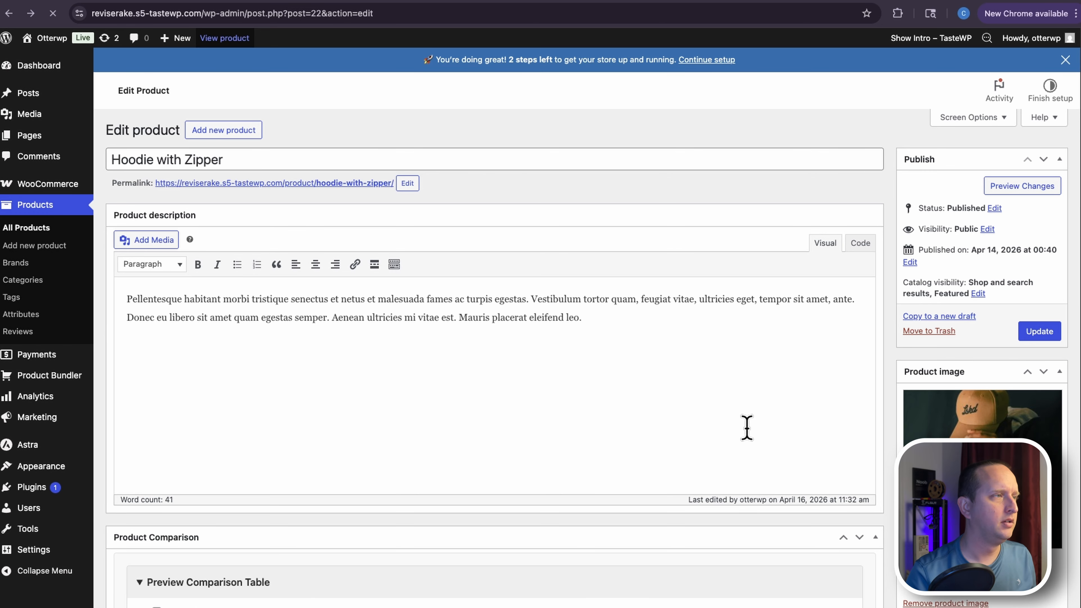
{"action": "scroll", "coordinate": [685, 470], "scroll_direction": "down", "scroll_amount": 6}
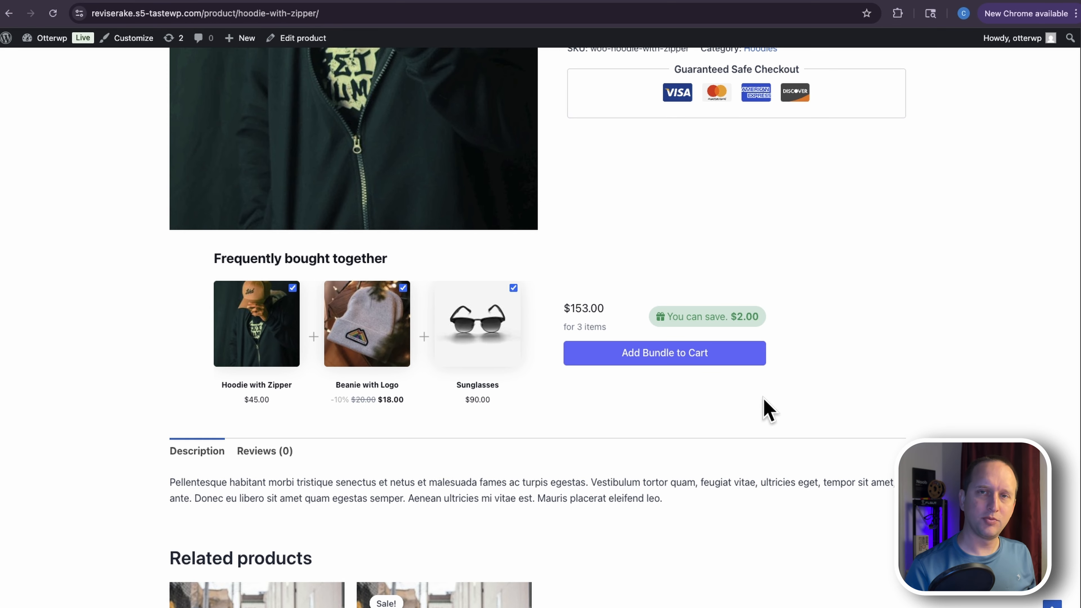
{"action": "left_click", "coordinate": [700, 355]}
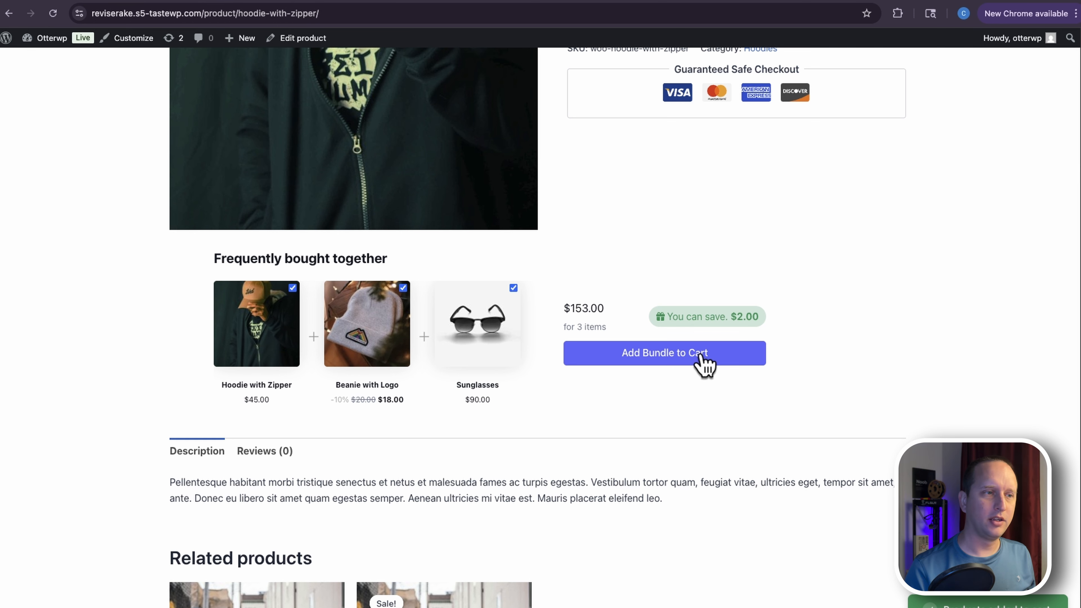
{"action": "scroll", "coordinate": [693, 353], "scroll_direction": "down", "scroll_amount": 1}
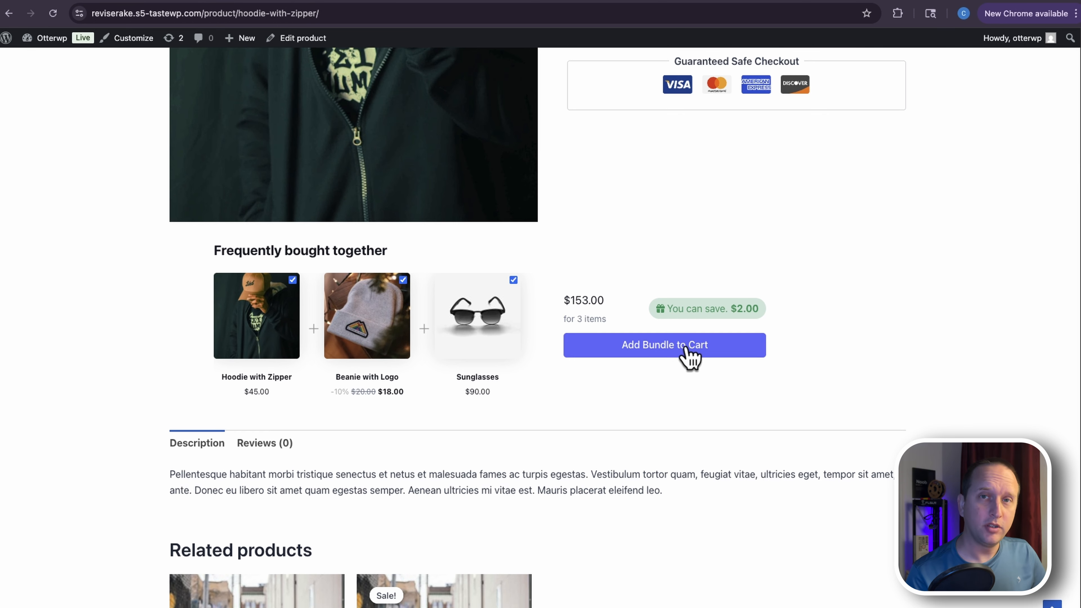
- Return to the admin dashboard, open Product Bundler's Bundle Analytics and examine the Revenue Comparison chart and Bundle Performance table
{"action": "mouse_move", "coordinate": [54, 40]}
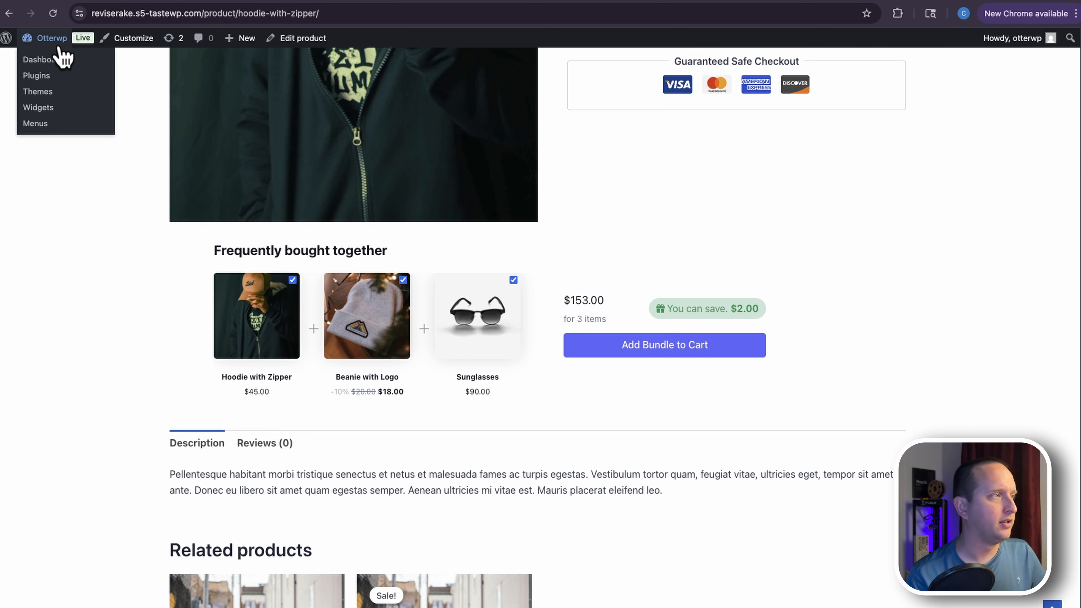
{"action": "left_click", "coordinate": [62, 60]}
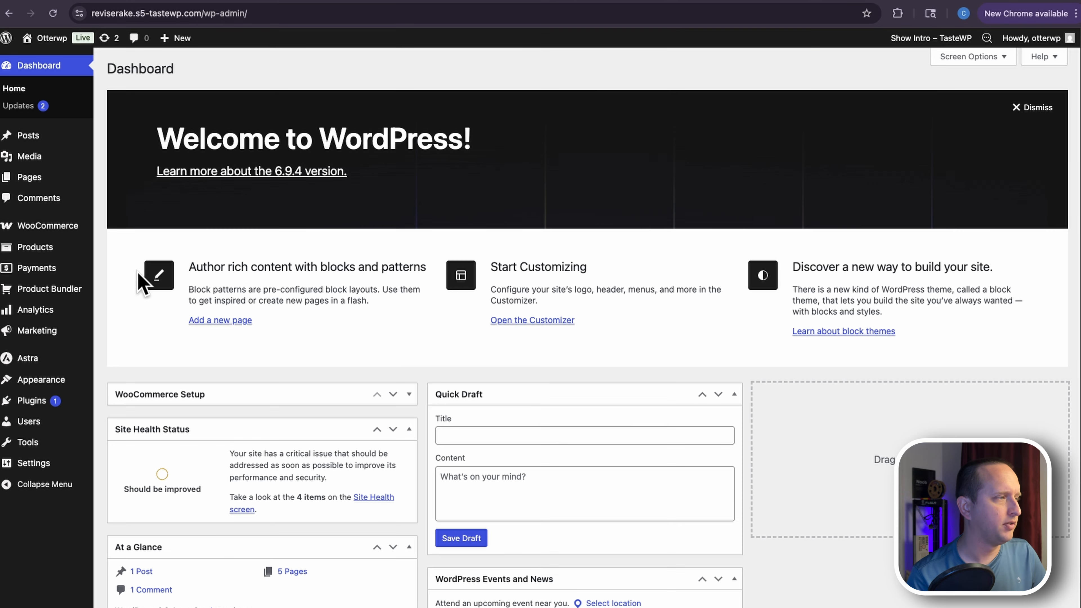
{"action": "mouse_move", "coordinate": [65, 295]}
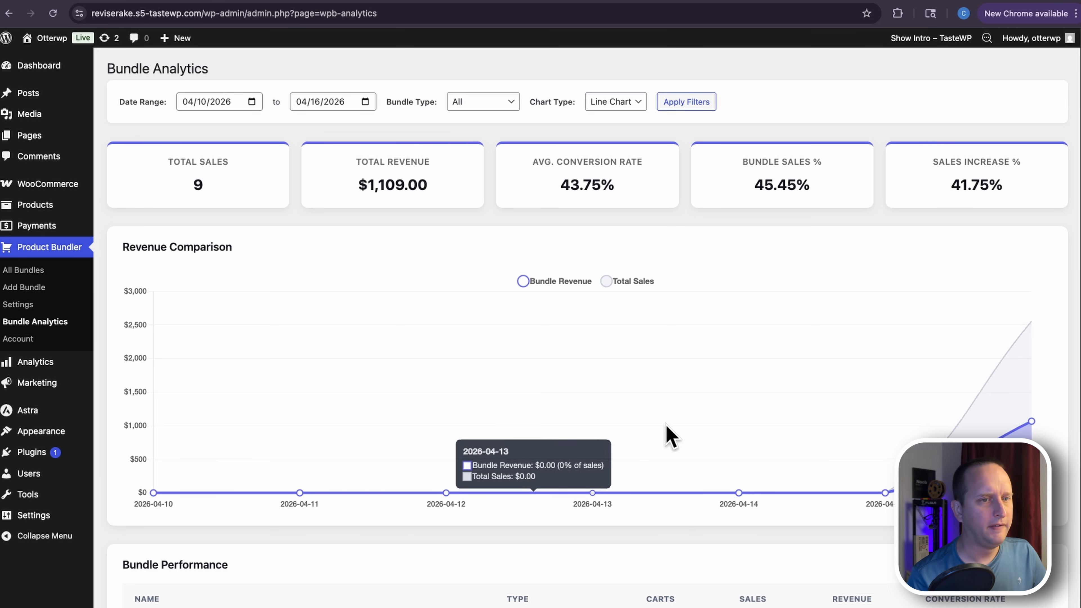
{"action": "mouse_move", "coordinate": [1013, 400]}
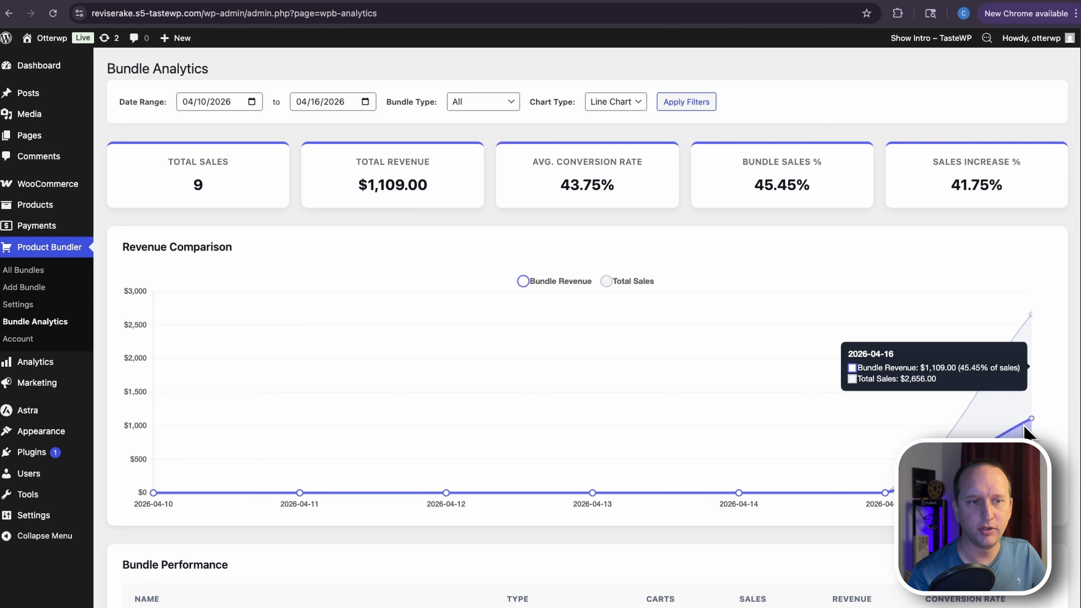
{"action": "scroll", "coordinate": [1023, 430], "scroll_direction": "down", "scroll_amount": 5}
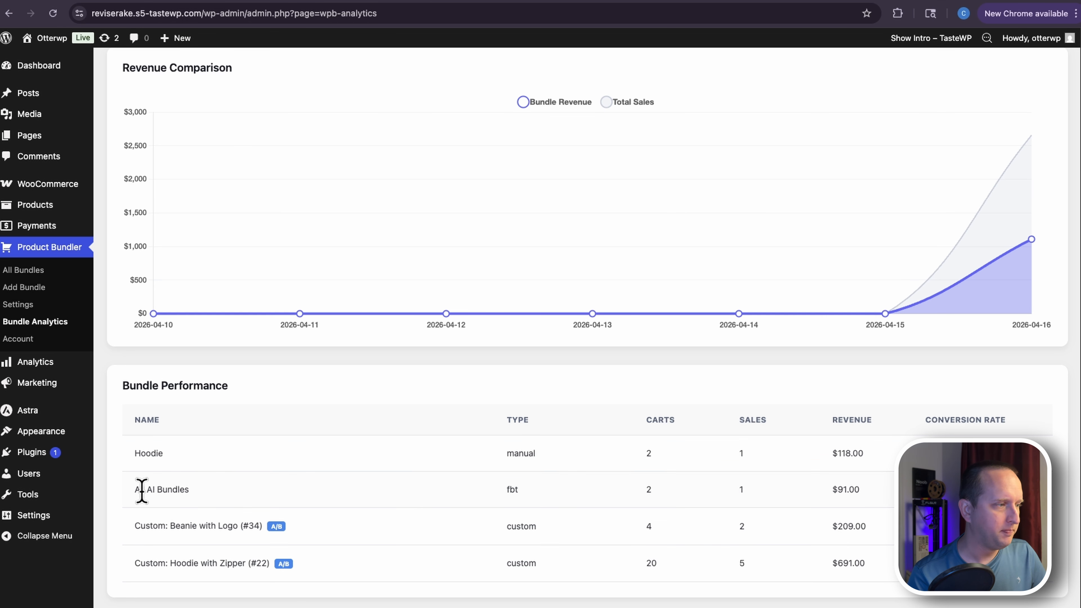
- Check the All AI Bundles row, view the A/B results of the custom Hoodie with Zipper bundle and close them
{"action": "left_click_drag", "start_coordinate": [135, 488], "coordinate": [229, 499]}
{"action": "left_click", "coordinate": [229, 500]}
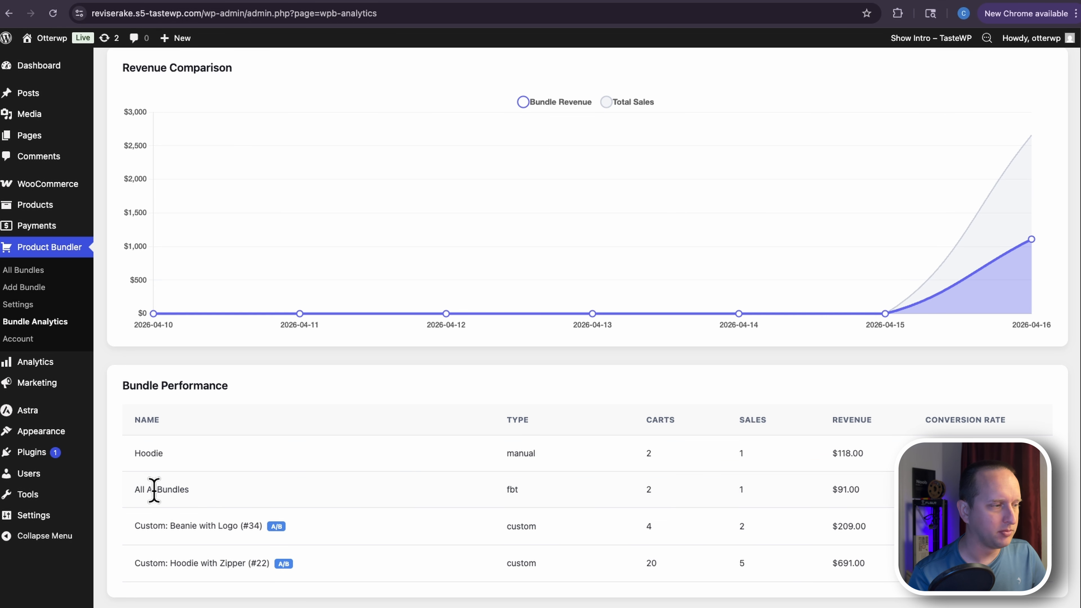
{"action": "left_click_drag", "start_coordinate": [135, 490], "coordinate": [198, 500]}
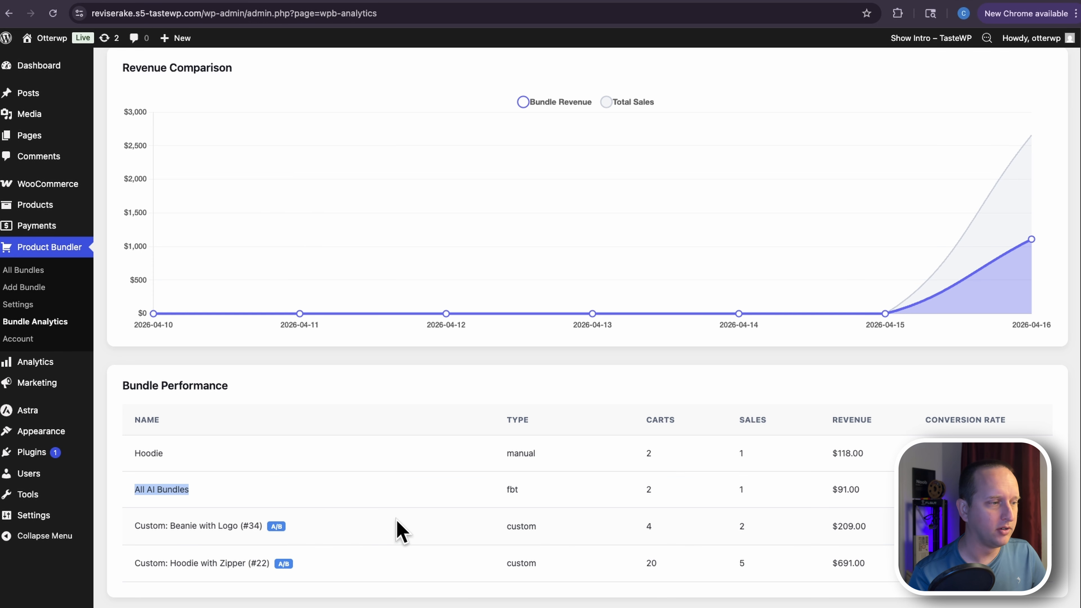
{"action": "left_click", "coordinate": [285, 564]}
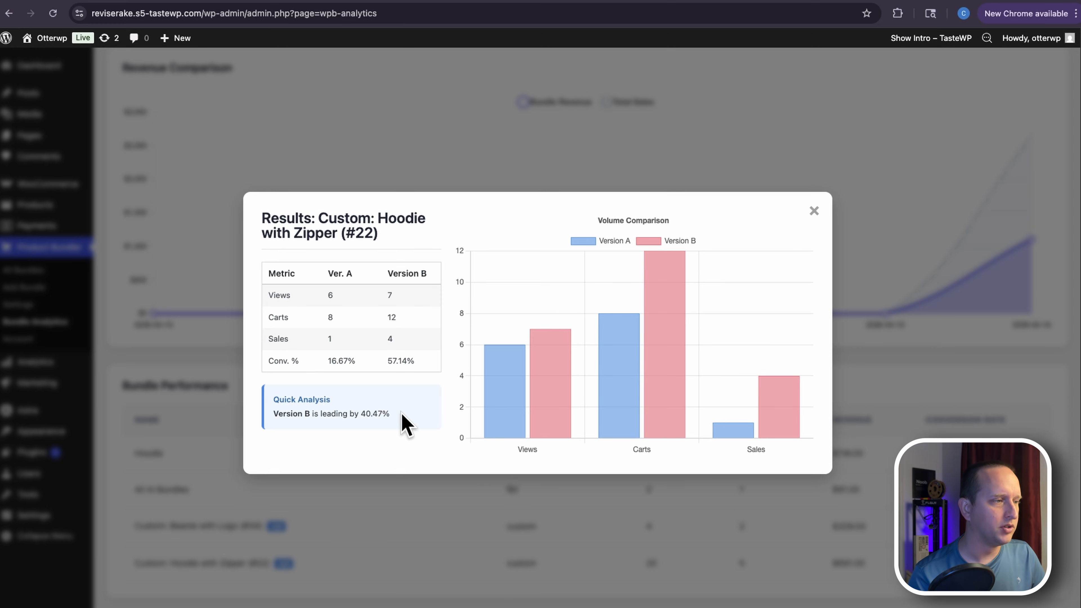
{"action": "left_click", "coordinate": [813, 210]}
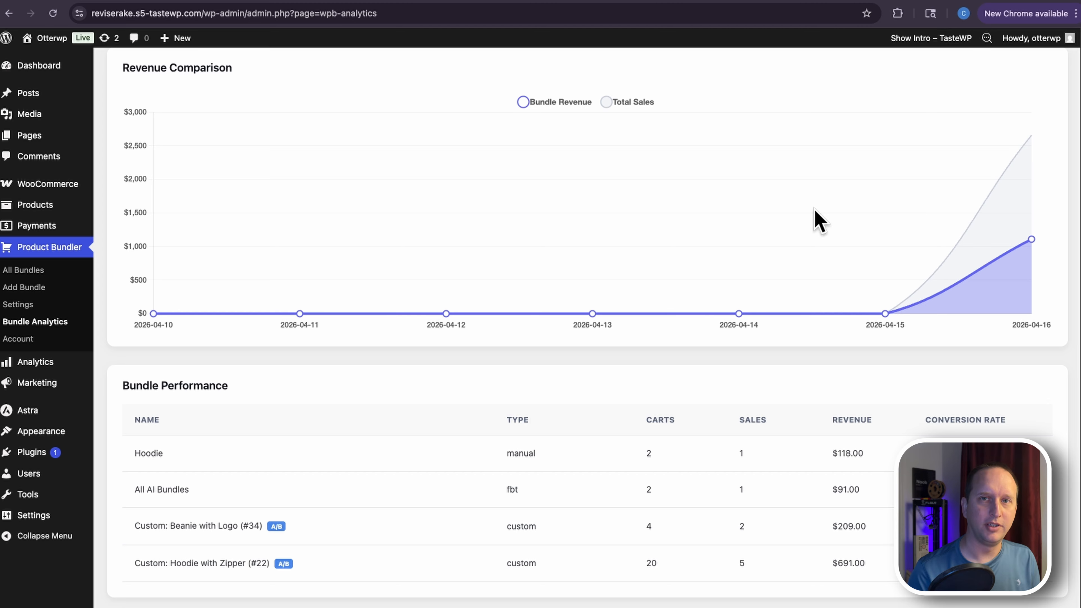